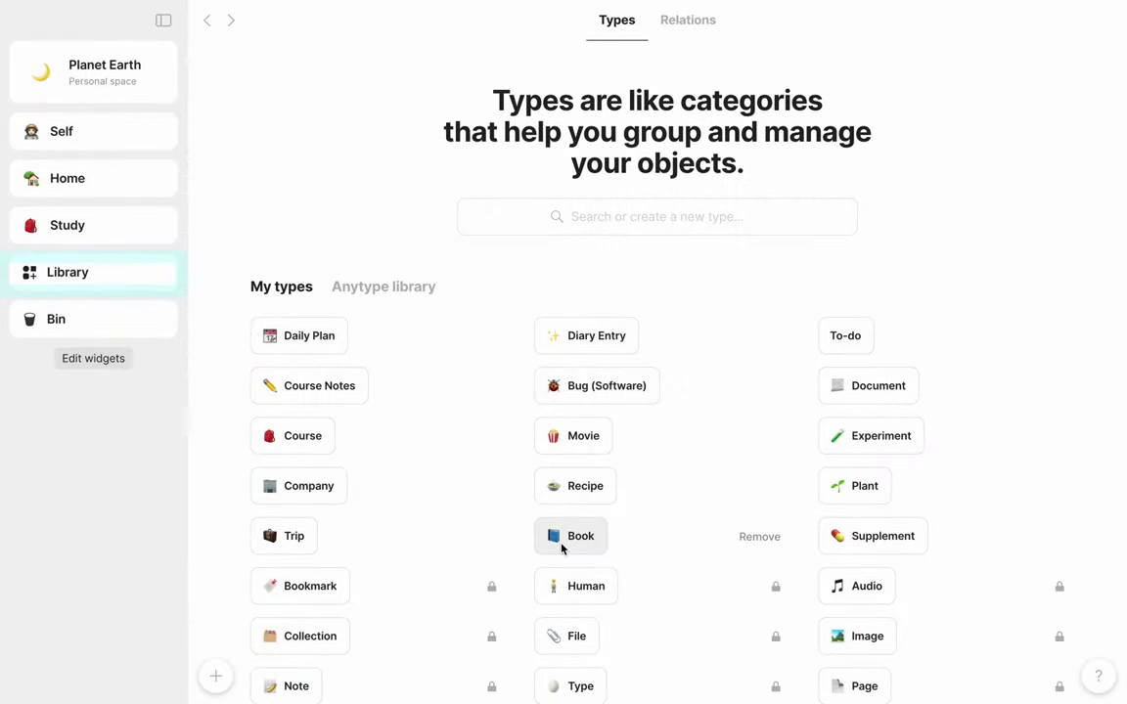
Step: Open the Book type's page, then go back to the Types list of the Human space
click(563, 549)
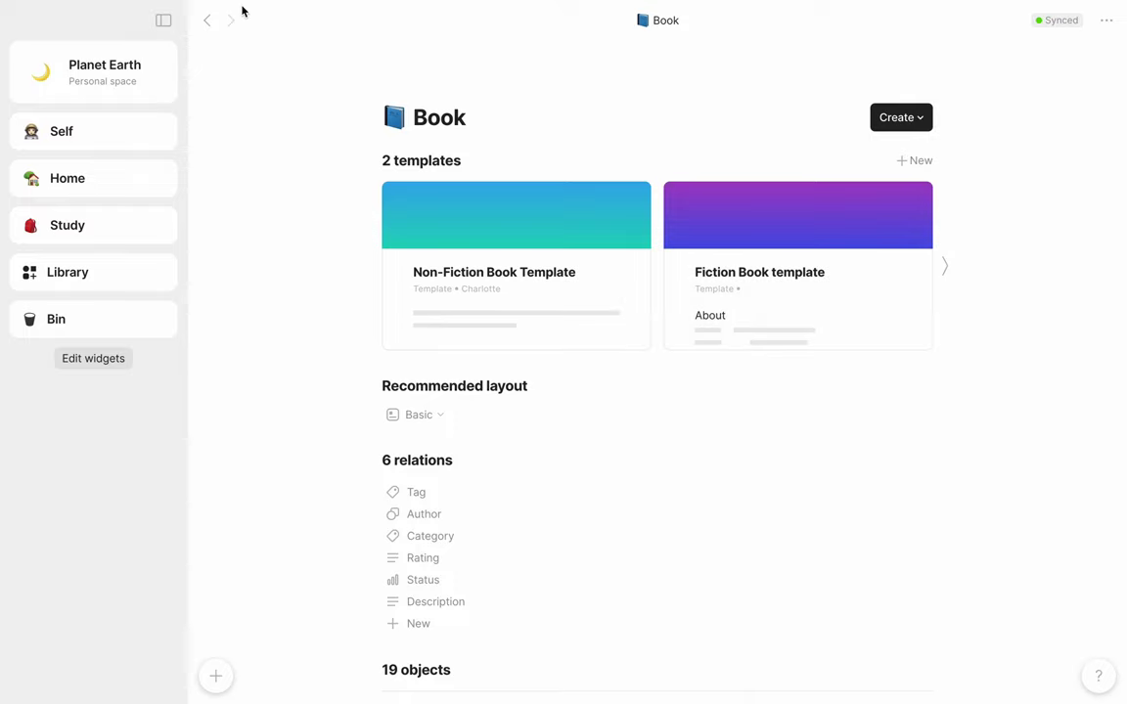
click(207, 21)
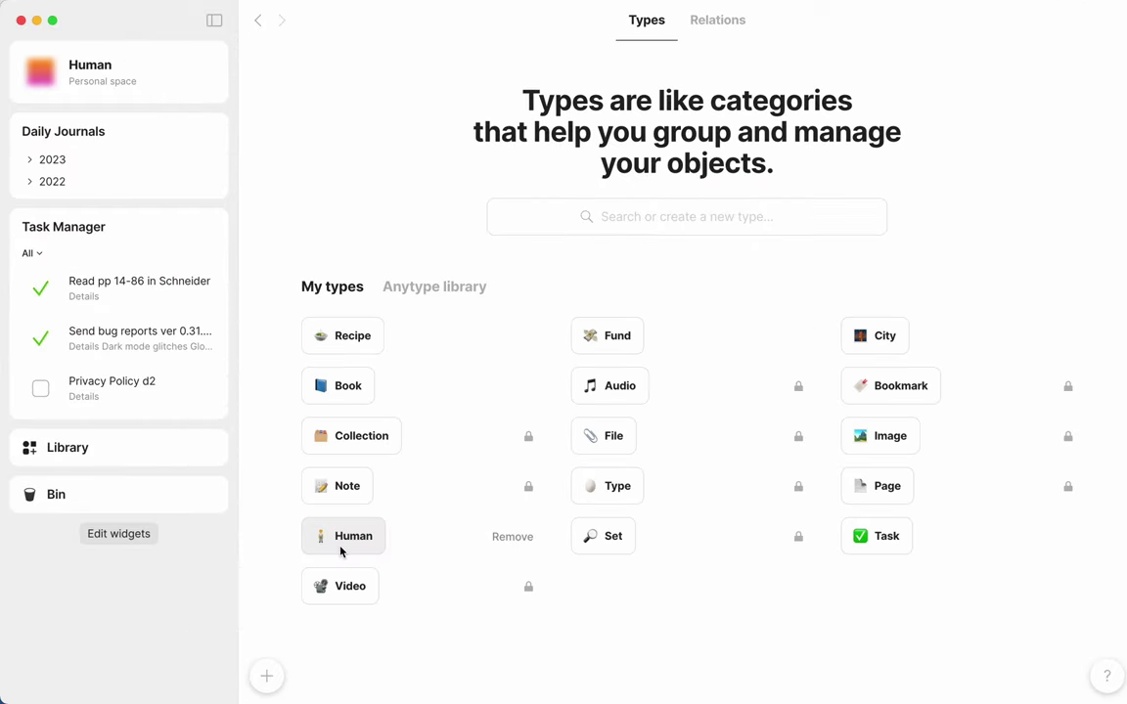
Step: Open the Human type's page from My types
click(342, 538)
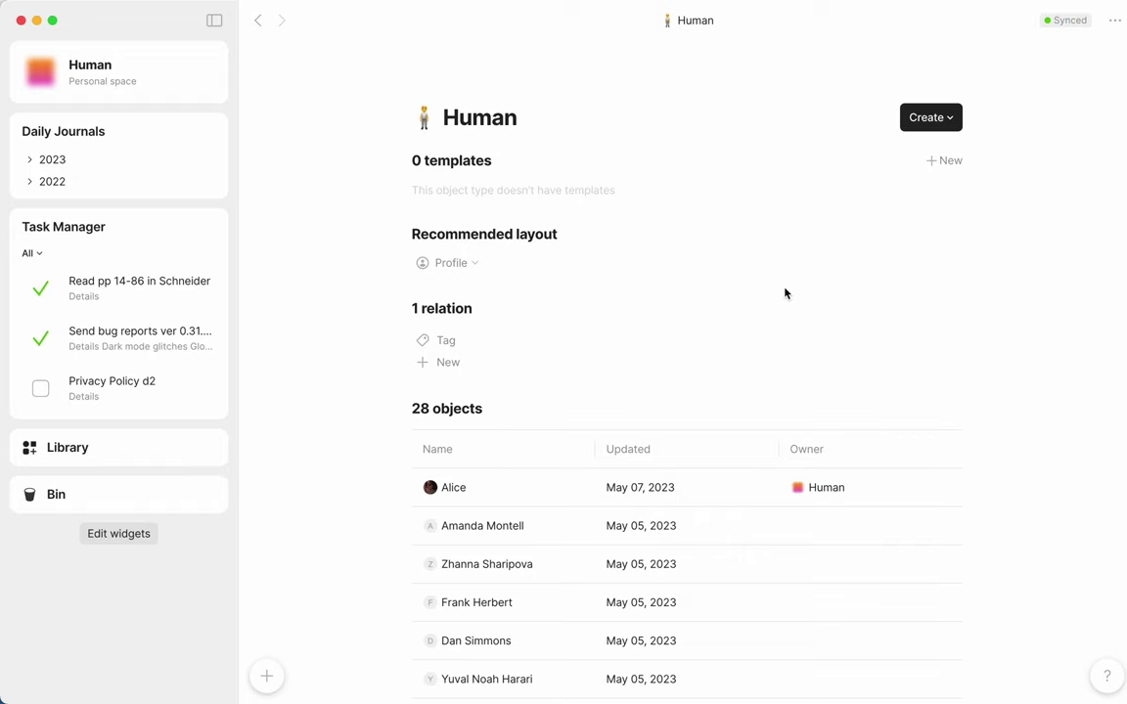
Step: Create a Human template titled Friend with the Profile layout, centre-aligned
click(938, 162)
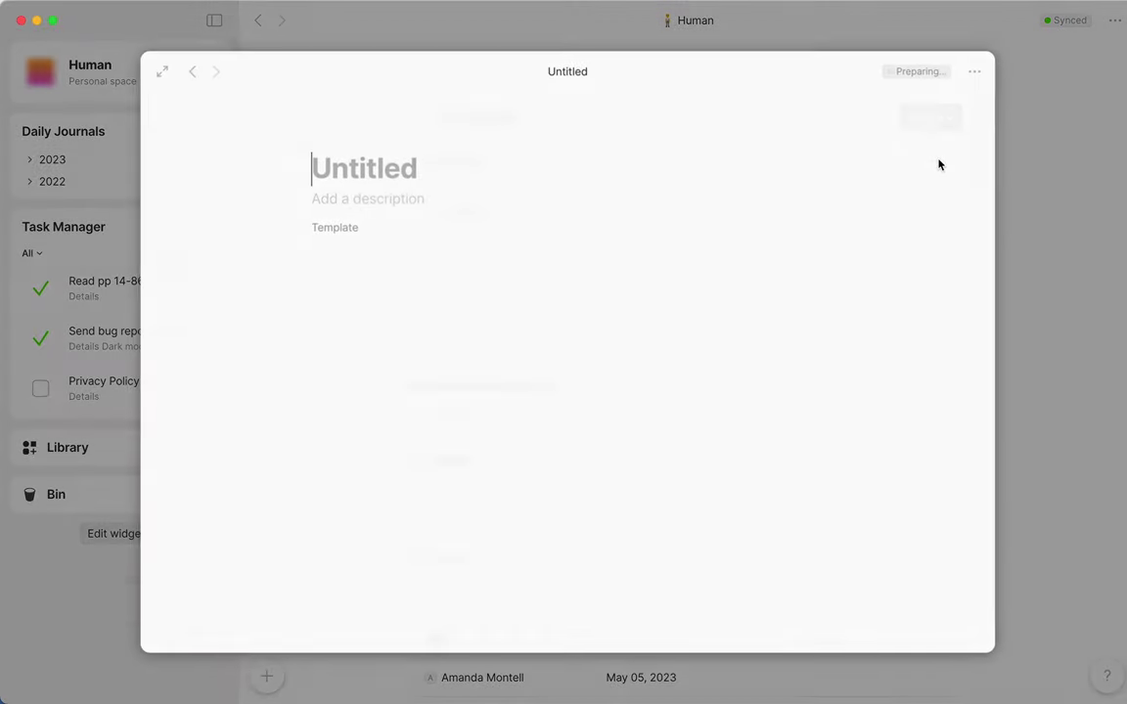
text(Friend)
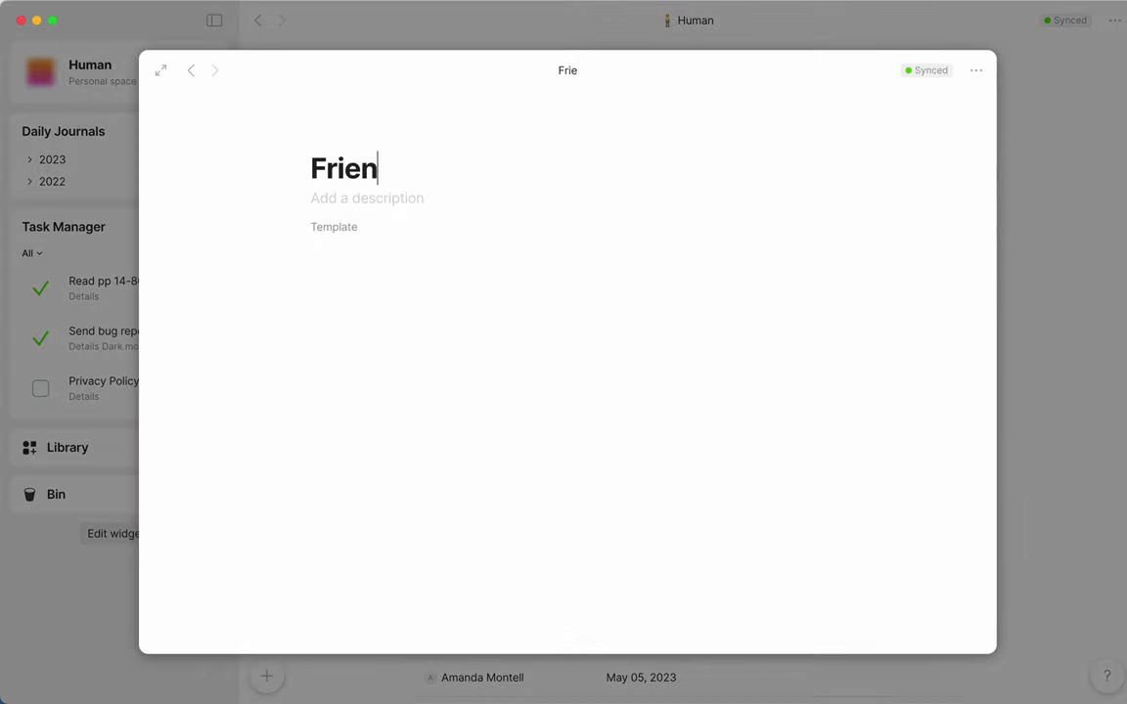
click(456, 141)
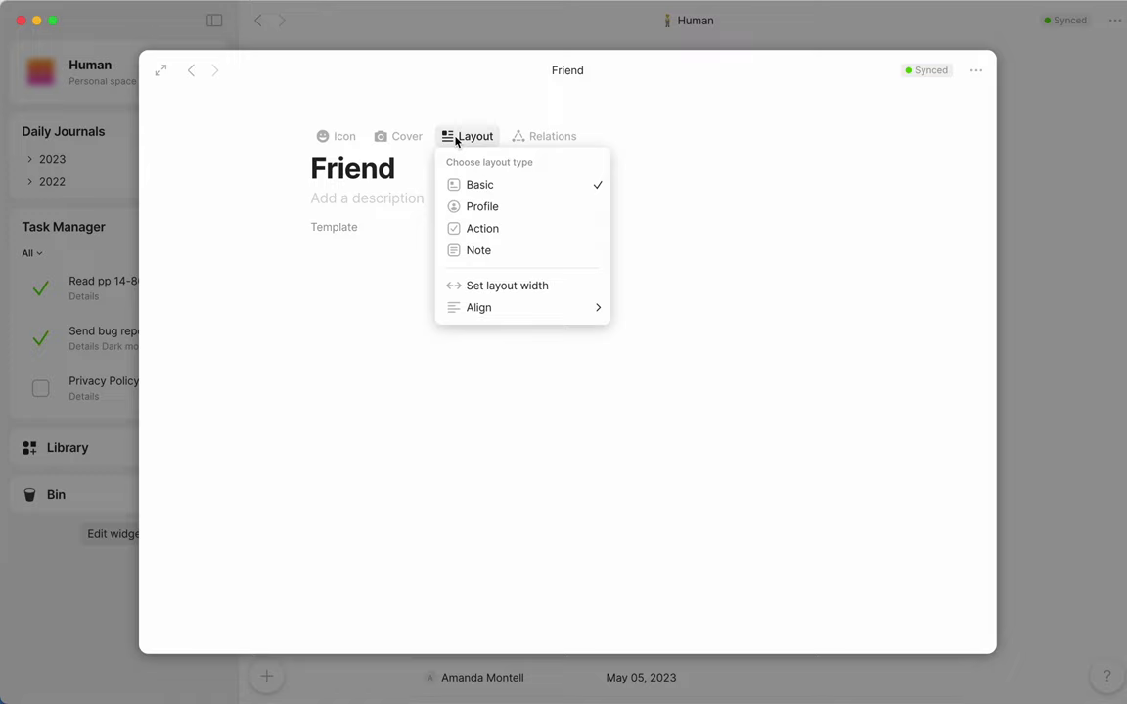
click(479, 206)
click(506, 199)
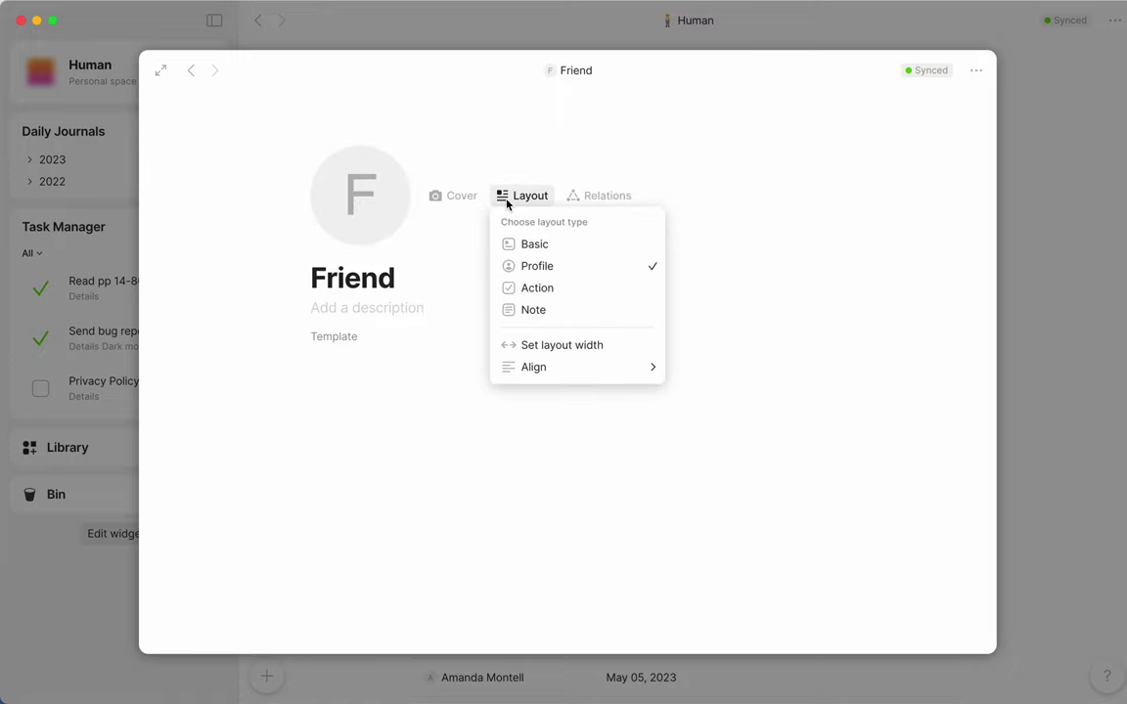
mouse_move(541, 367)
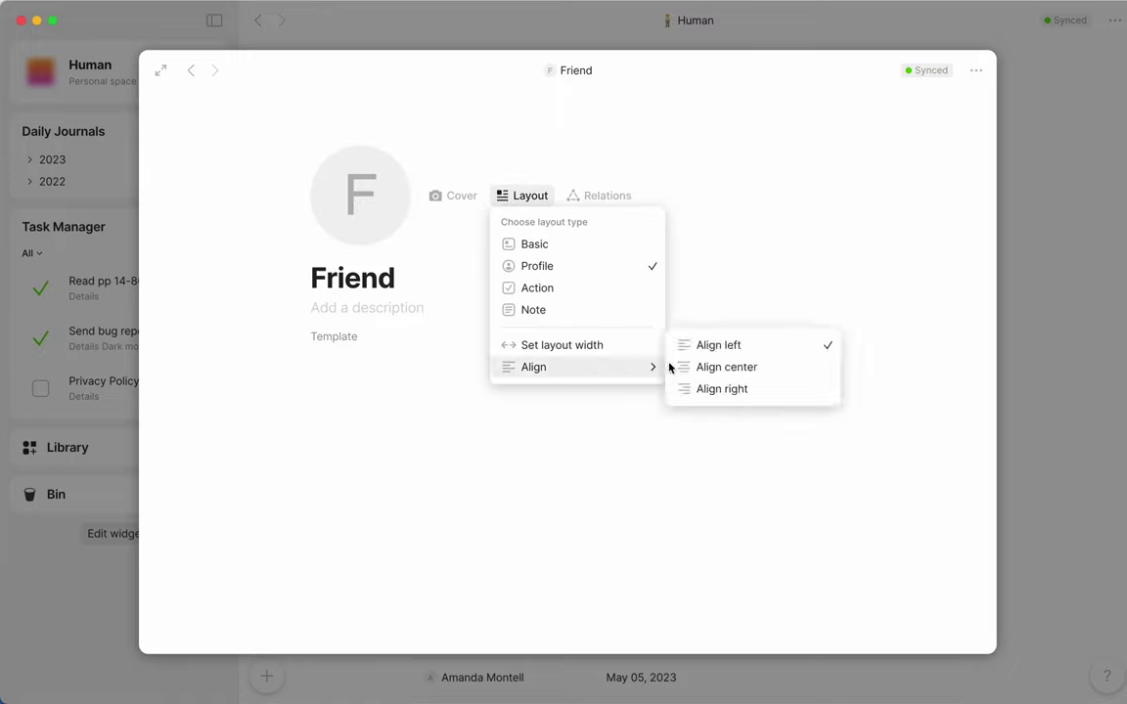
click(702, 370)
Step: Add the Birthday relation to the Friend template body with /rel
click(593, 391)
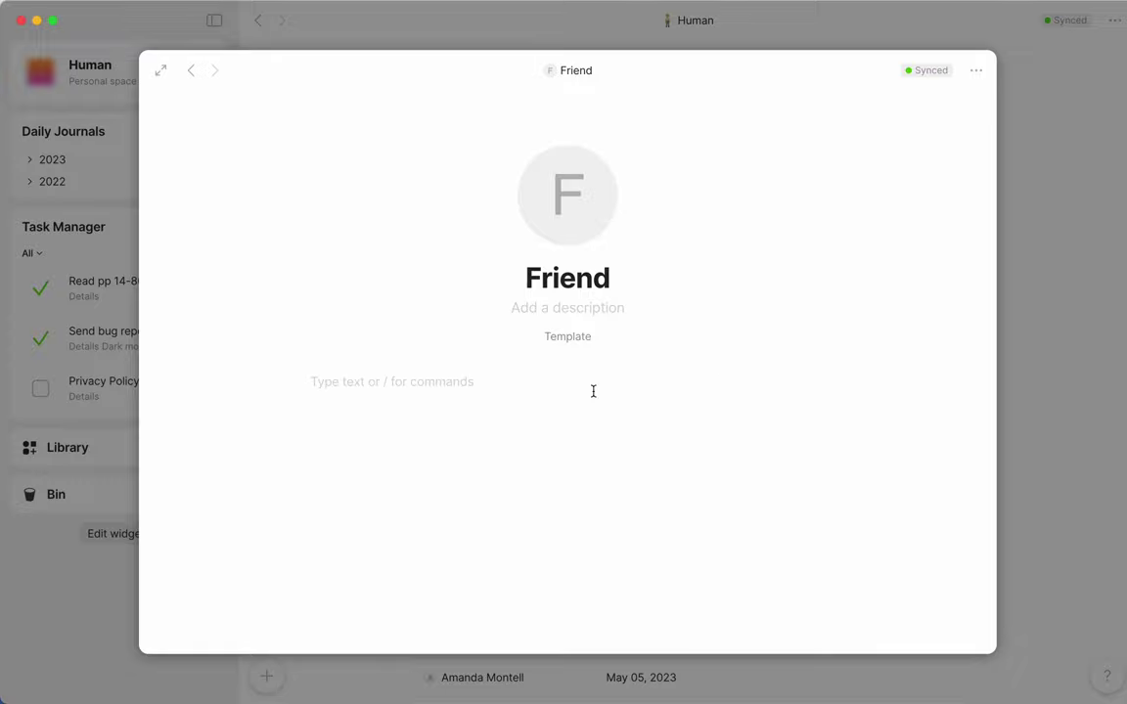
text(/rel)
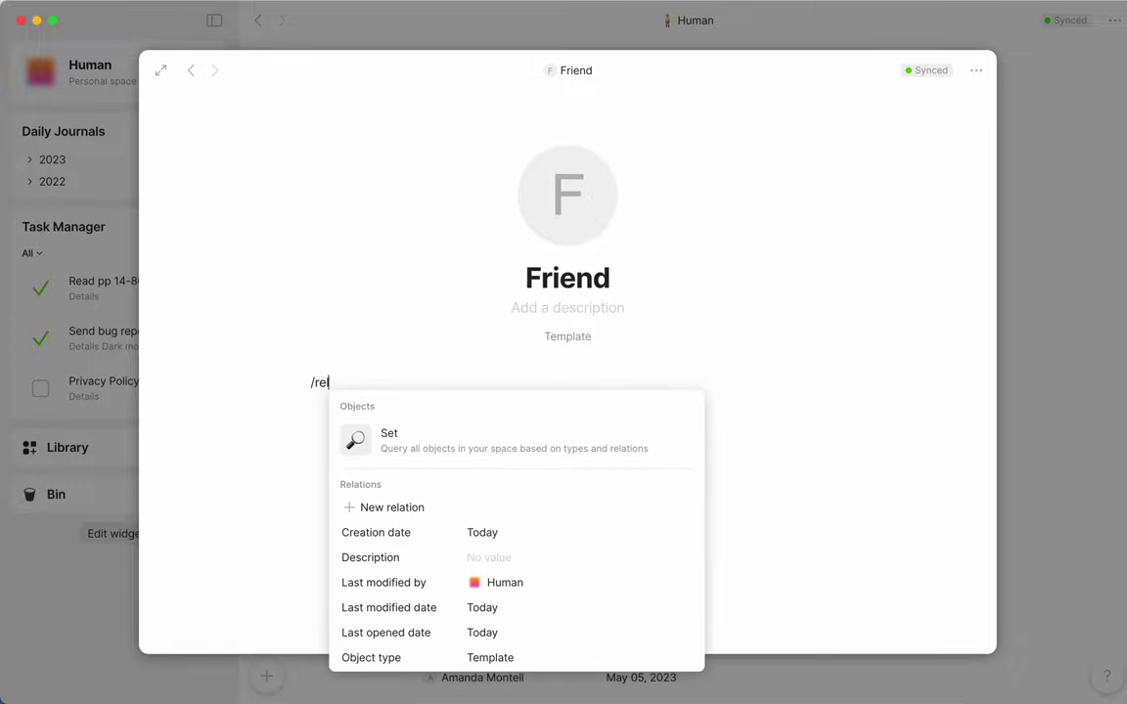
click(568, 508)
text(Birthday)
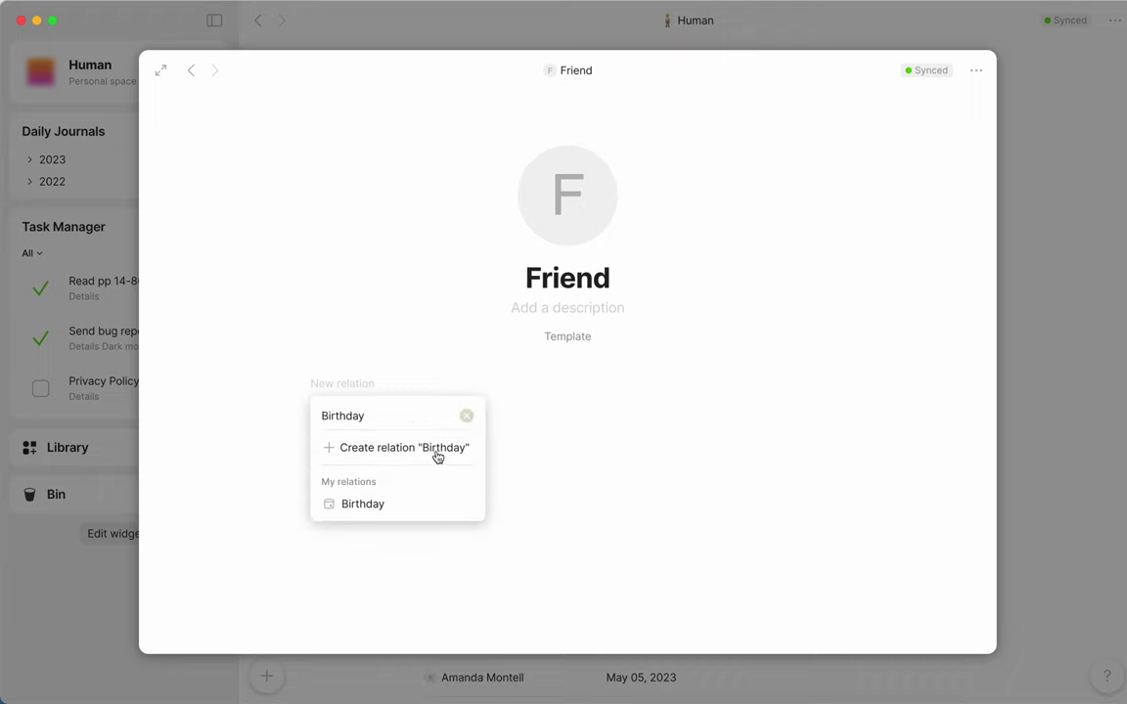
click(419, 505)
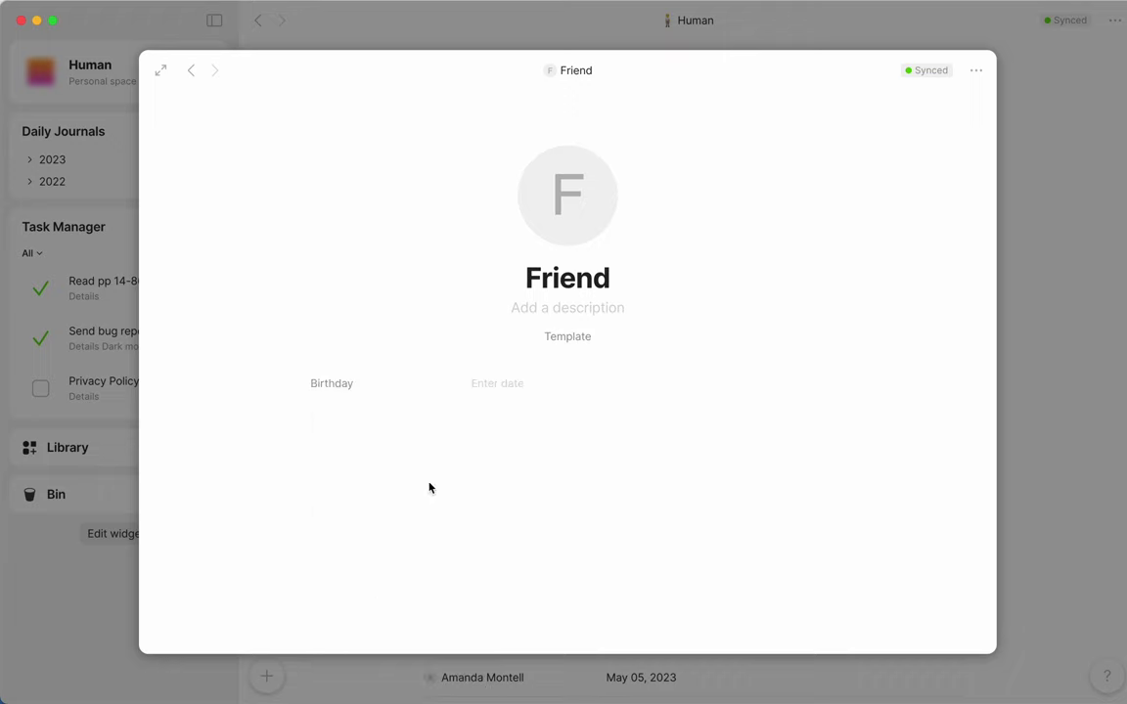
Step: Add the Met (year), Current City and Met via relations below Birthday
click(427, 489)
text(/re)
key(Return)
text(Met ()
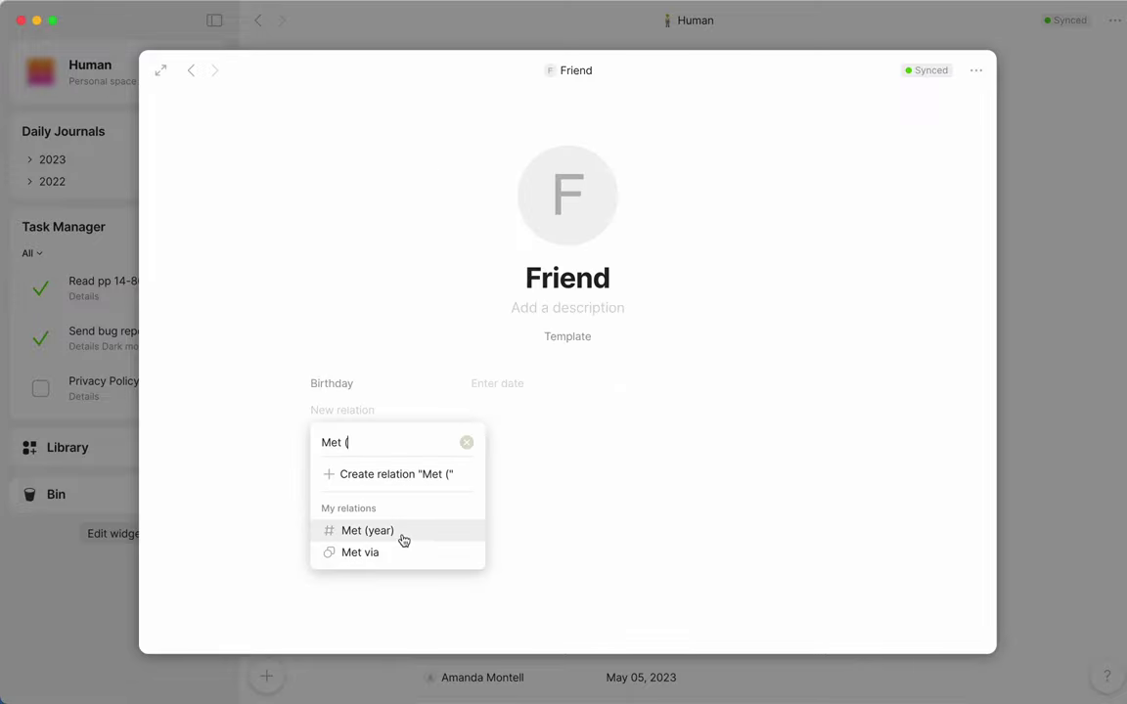
click(402, 533)
click(402, 468)
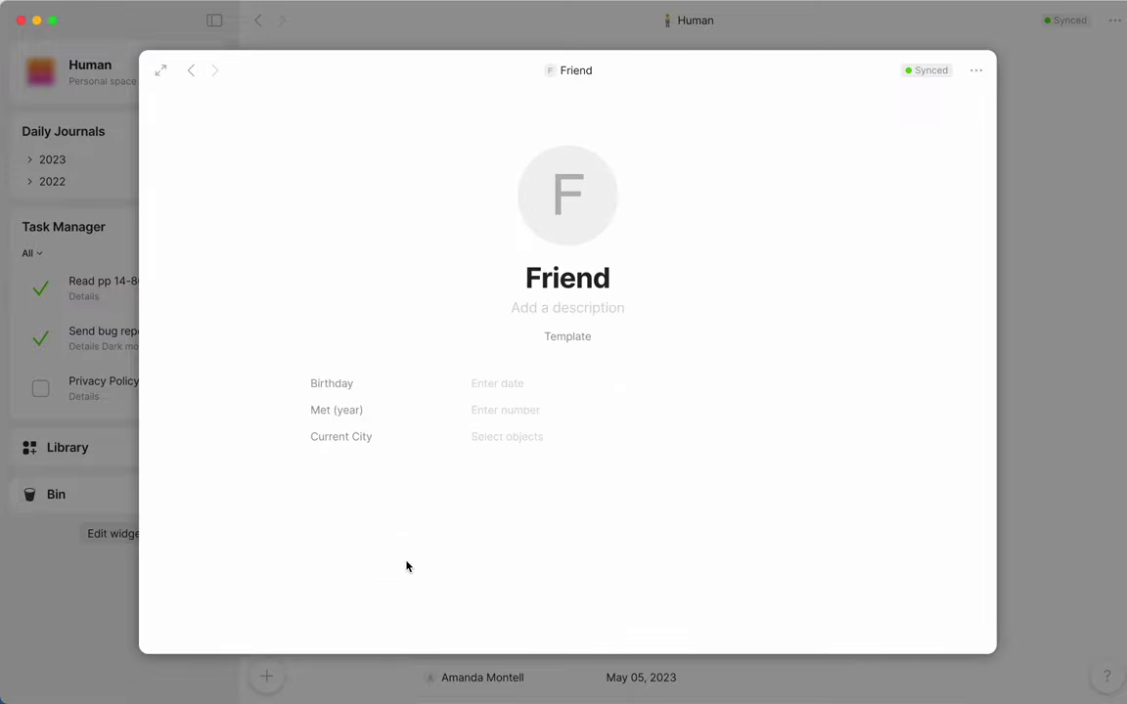
click(406, 566)
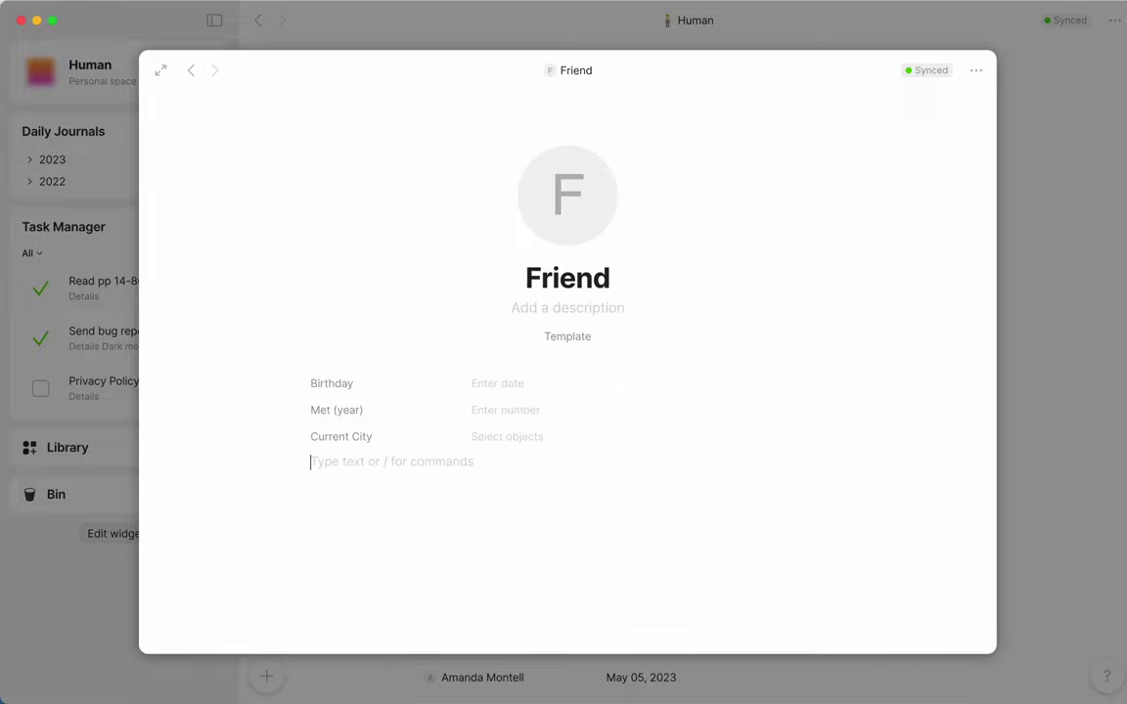
text(/re)
key(Return)
text(met)
click(397, 604)
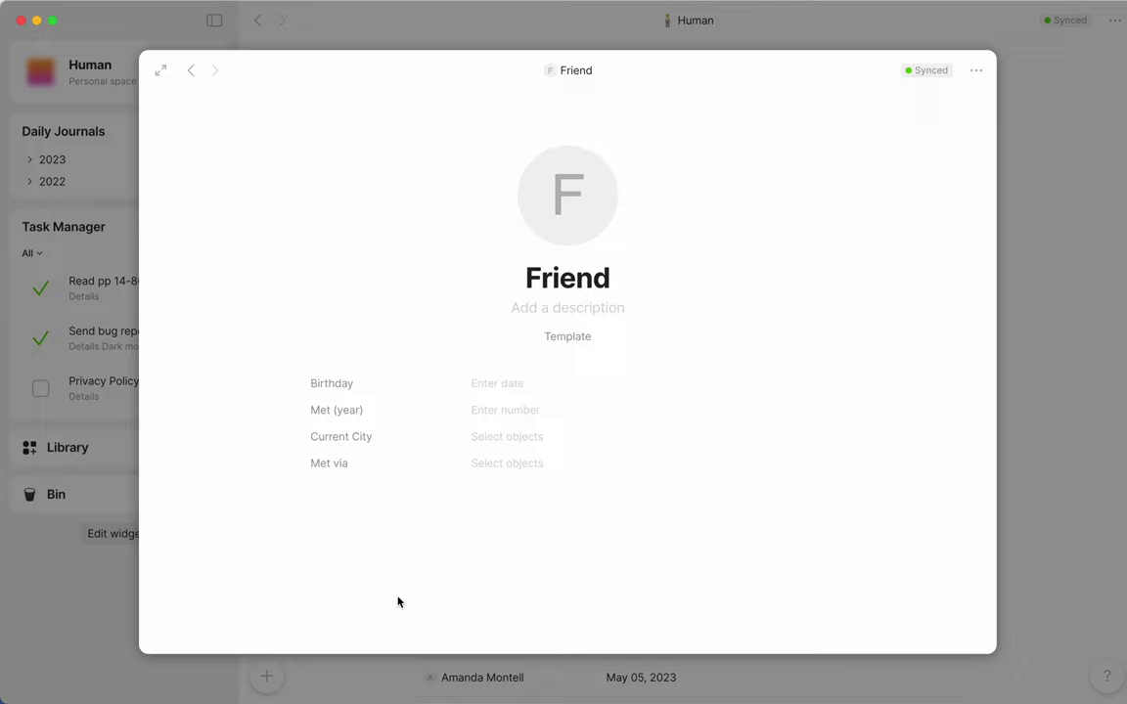
Step: Give the Friend template a light blue gradient cover
mouse_move(417, 184)
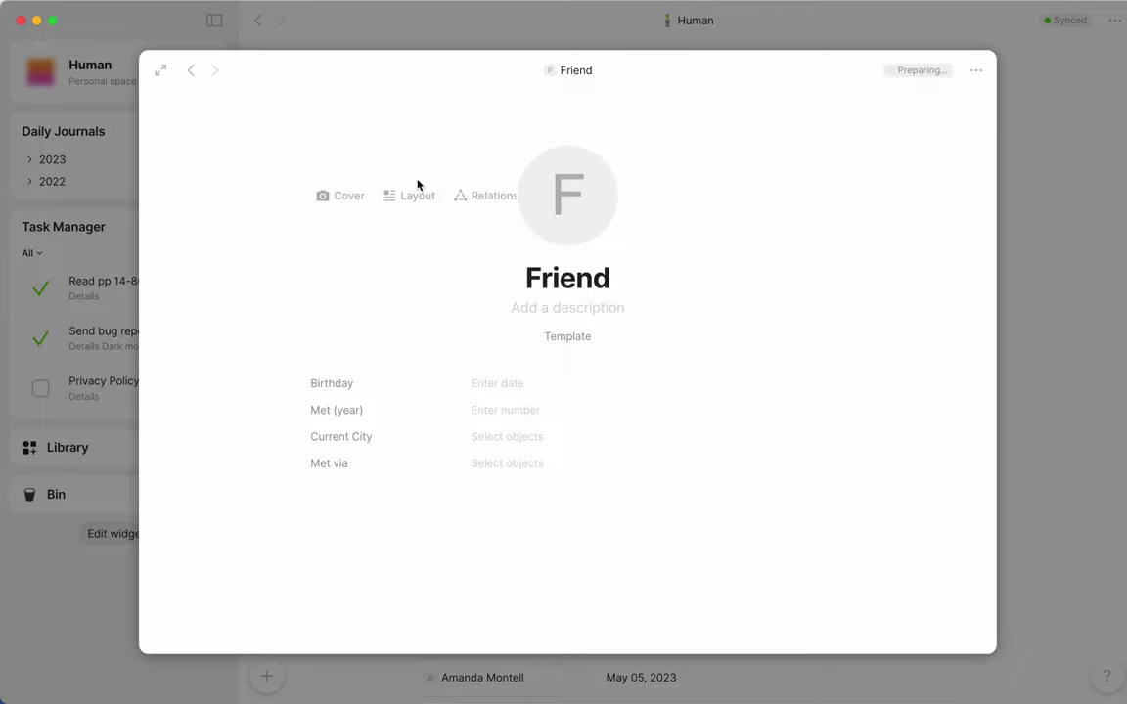
click(355, 200)
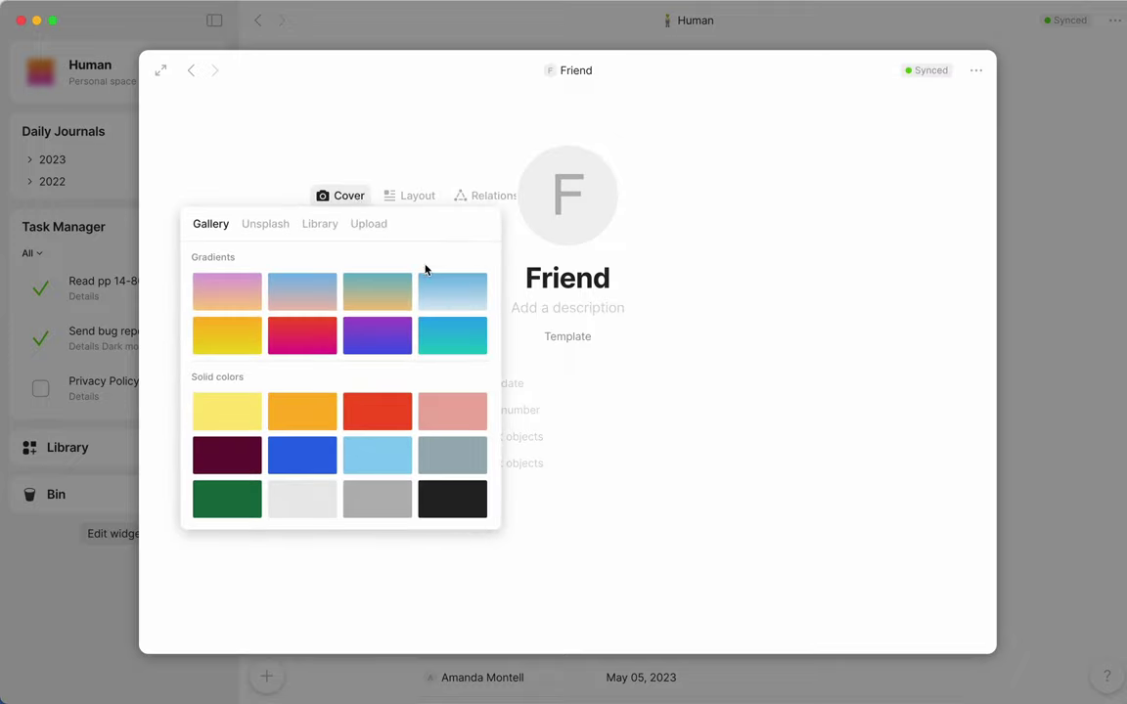
click(436, 295)
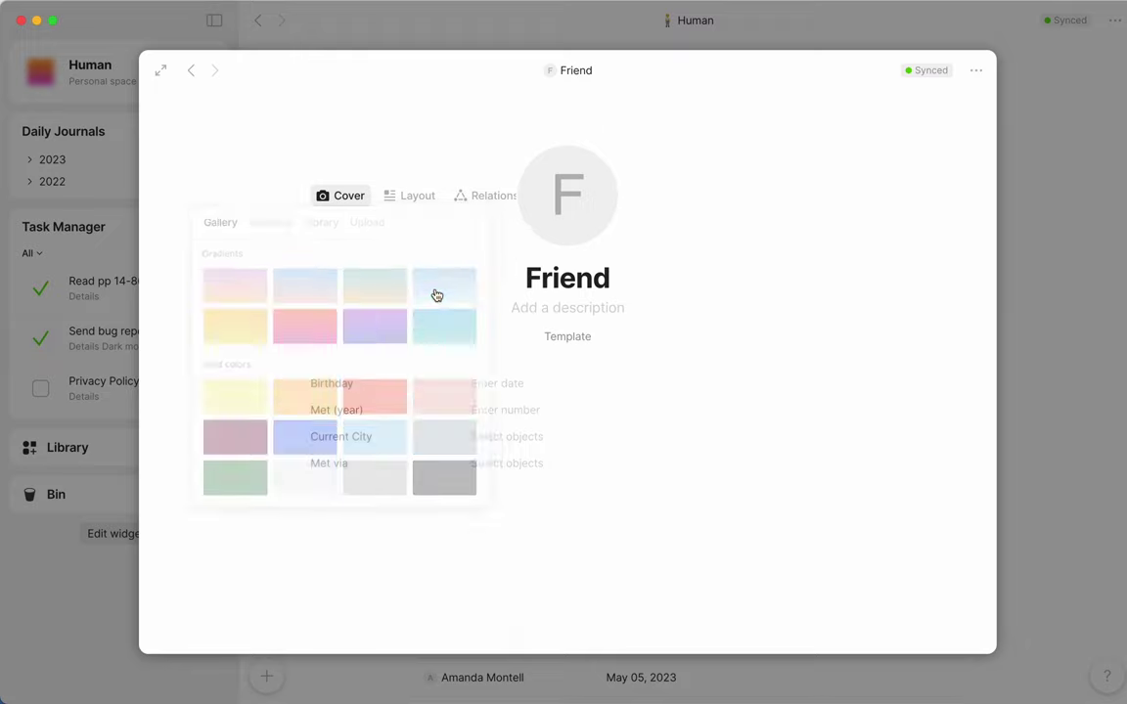
Step: Tag the Friend template with a newly created 'friend' tag
click(476, 309)
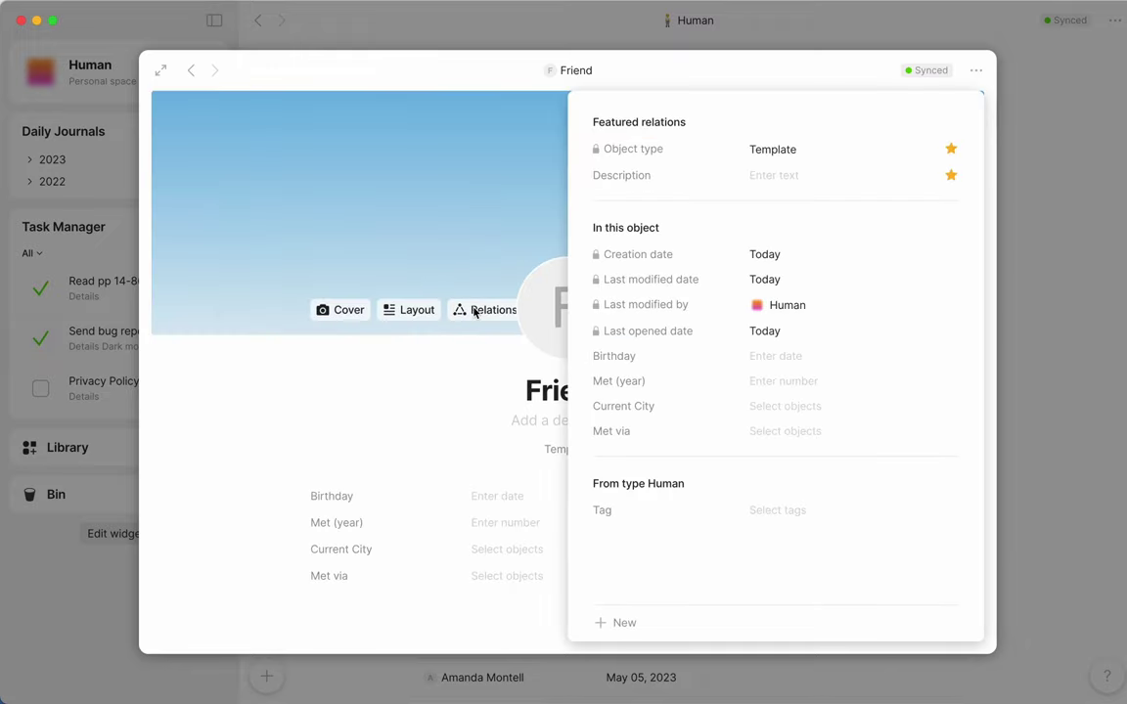
click(779, 513)
text(friend)
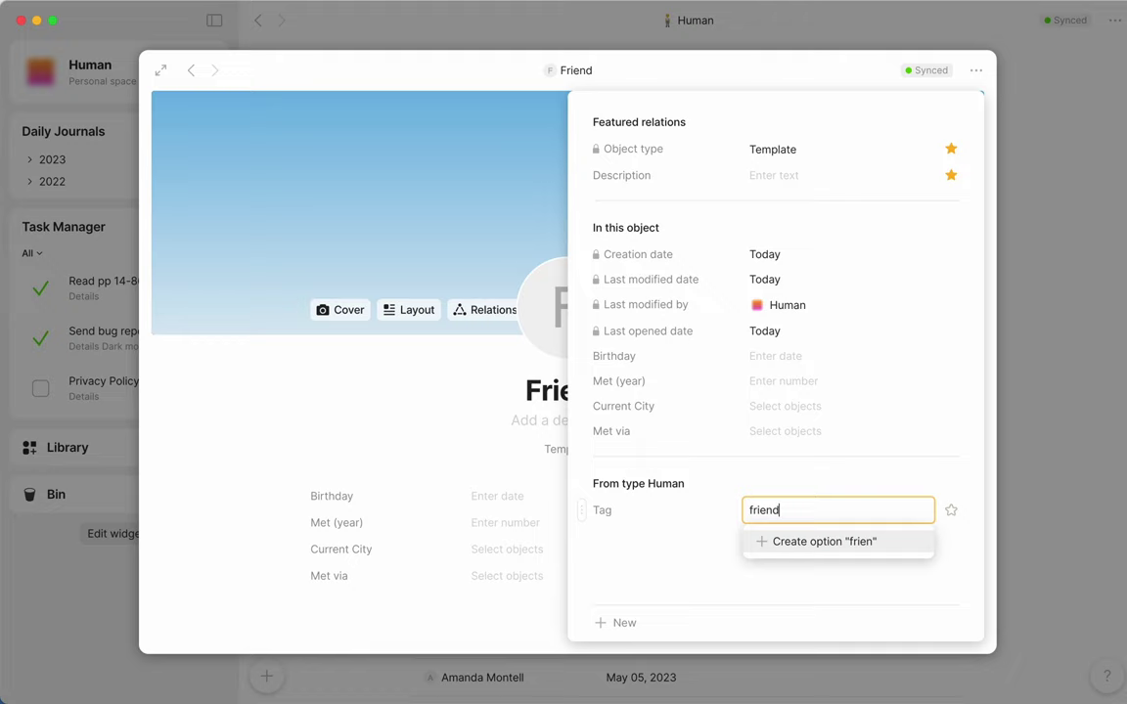
click(860, 544)
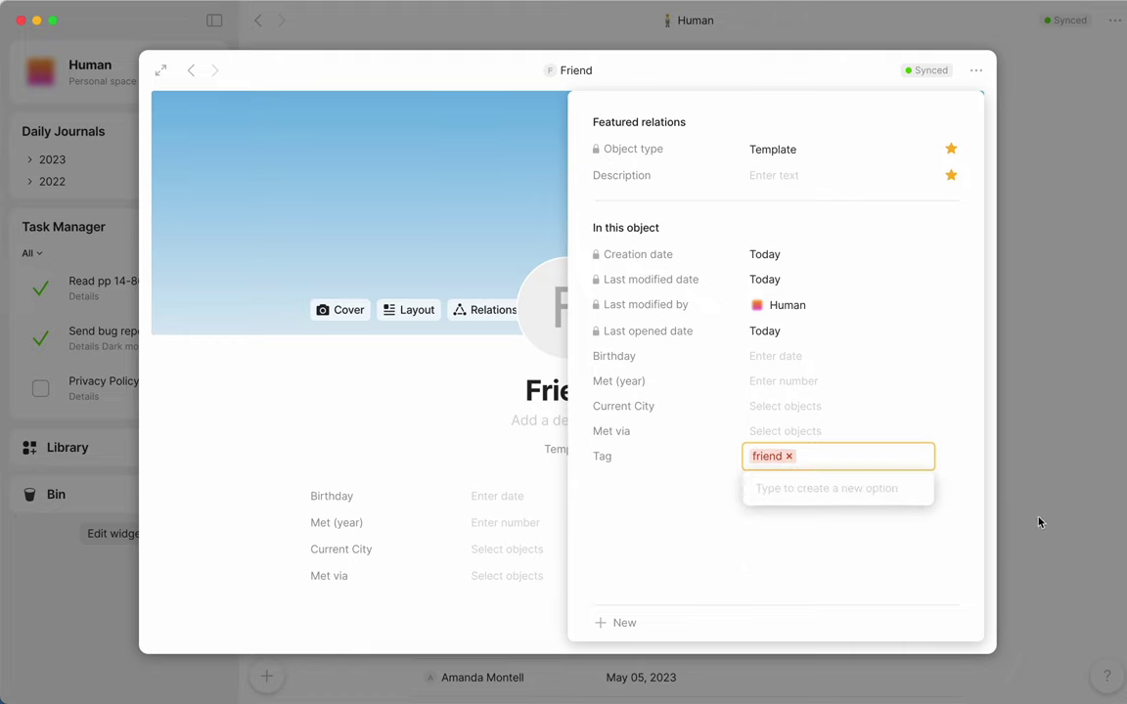
click(993, 531)
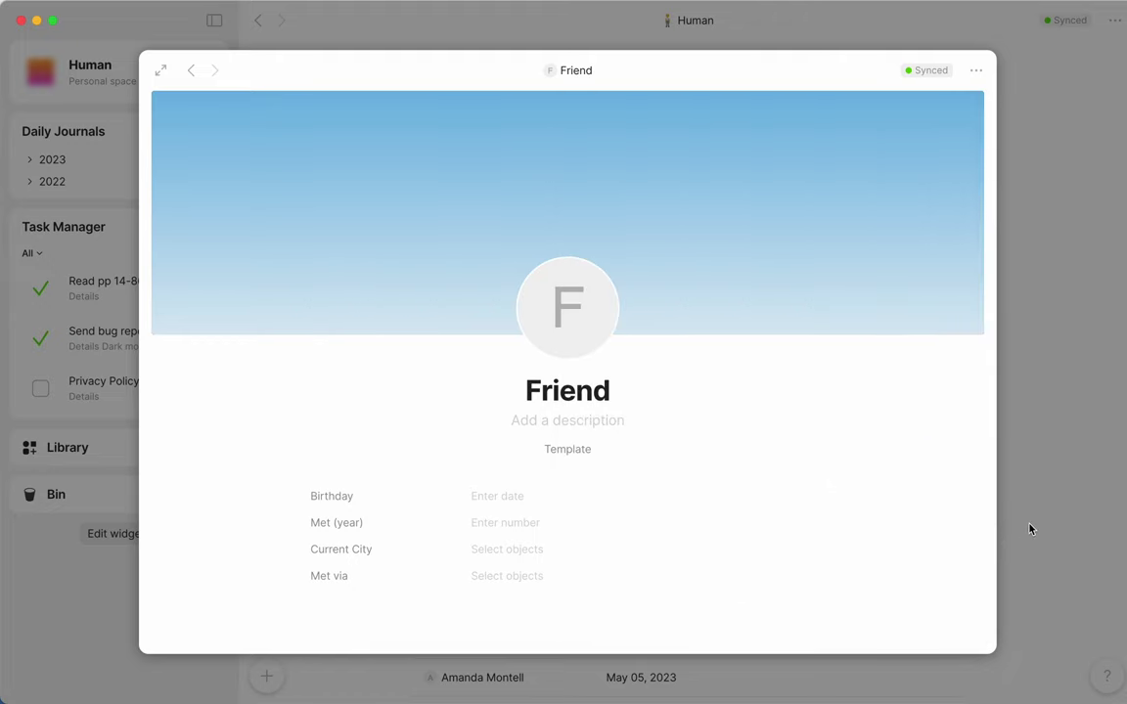
Step: Create a new Human template titled Investor containing a Fund name relation
click(1029, 529)
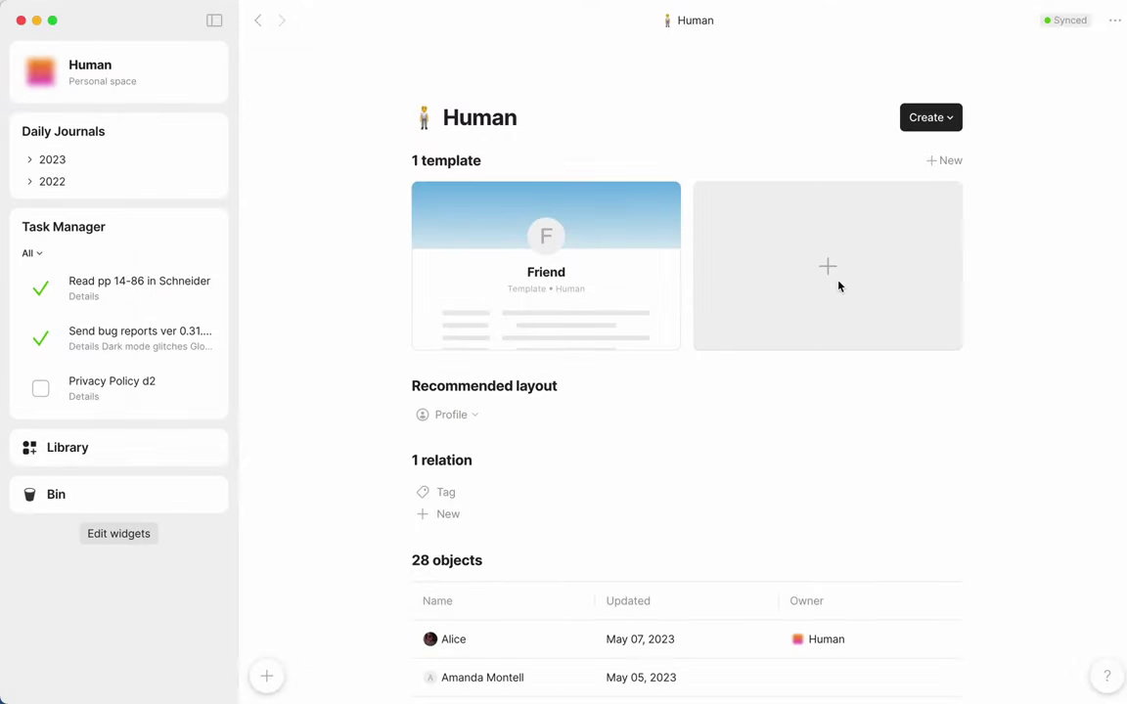
click(839, 286)
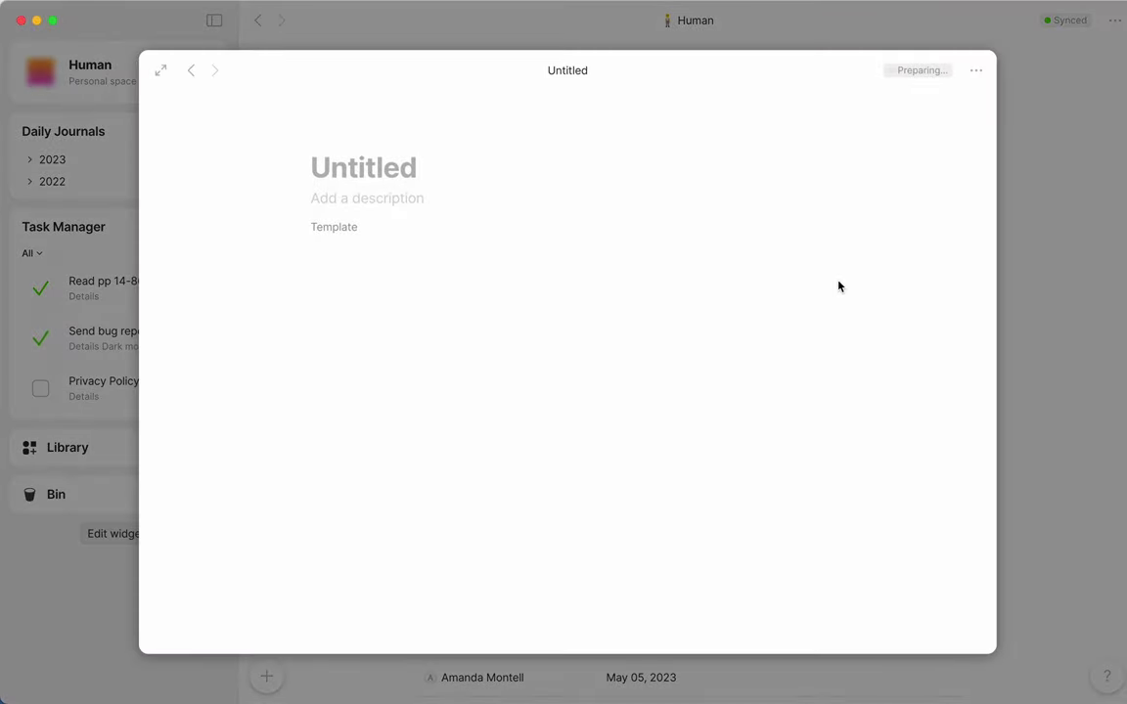
text(Investor)
click(355, 312)
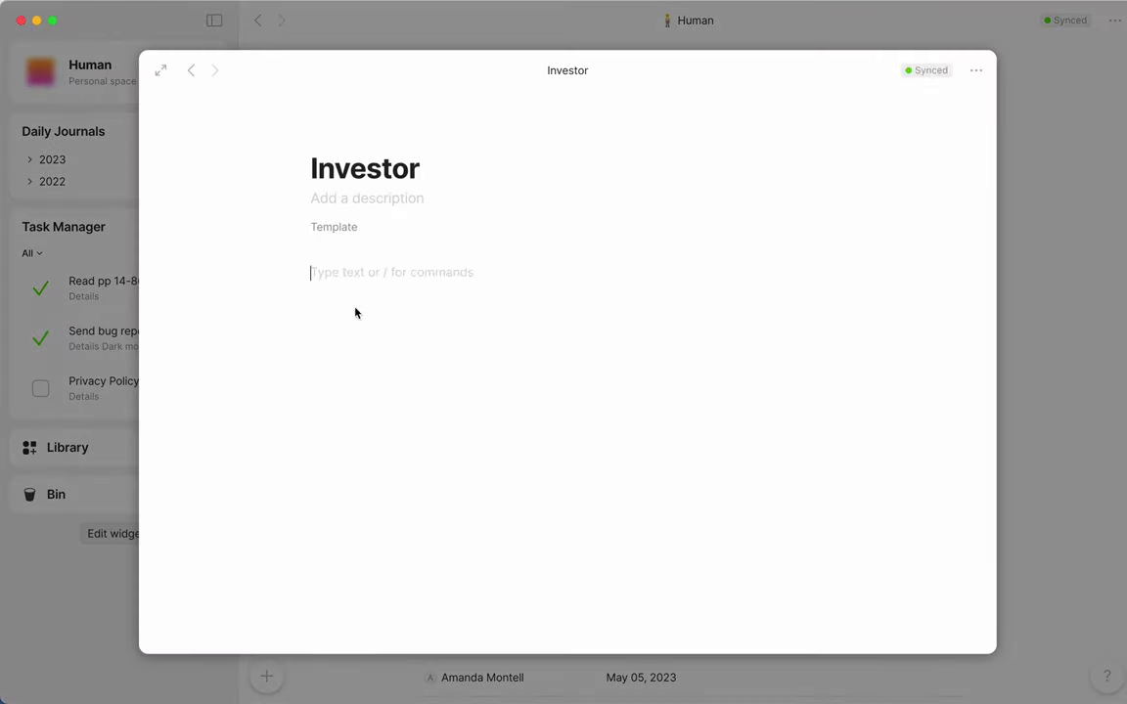
text(/rel)
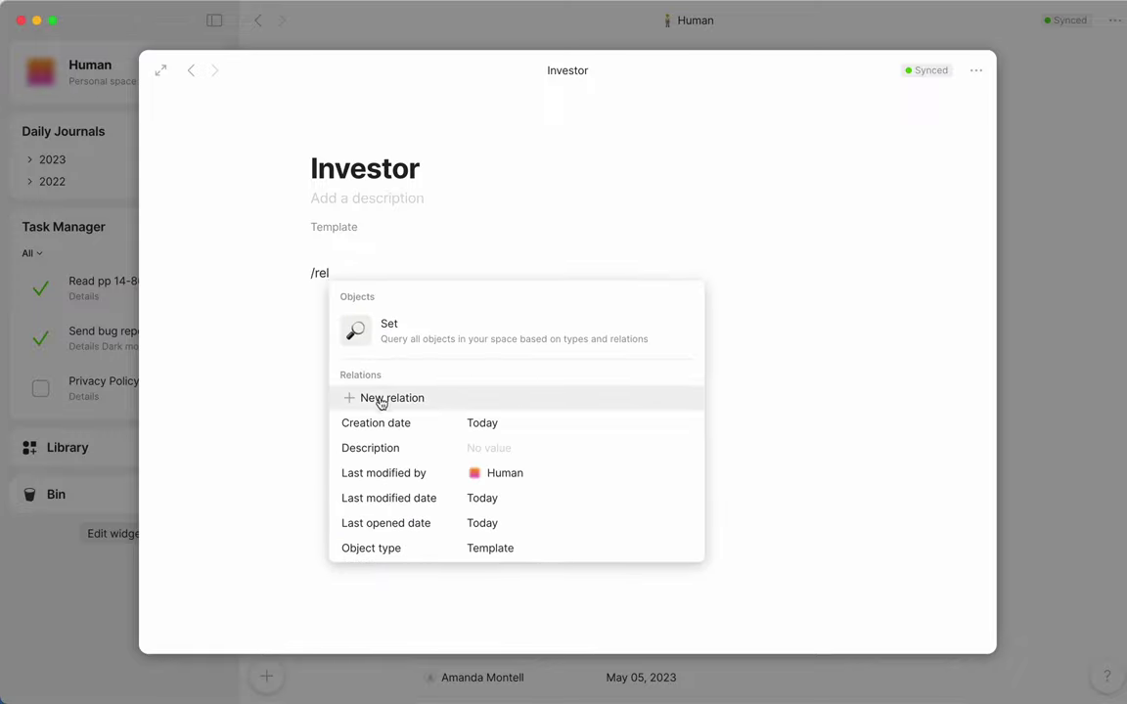
click(378, 398)
text(fund)
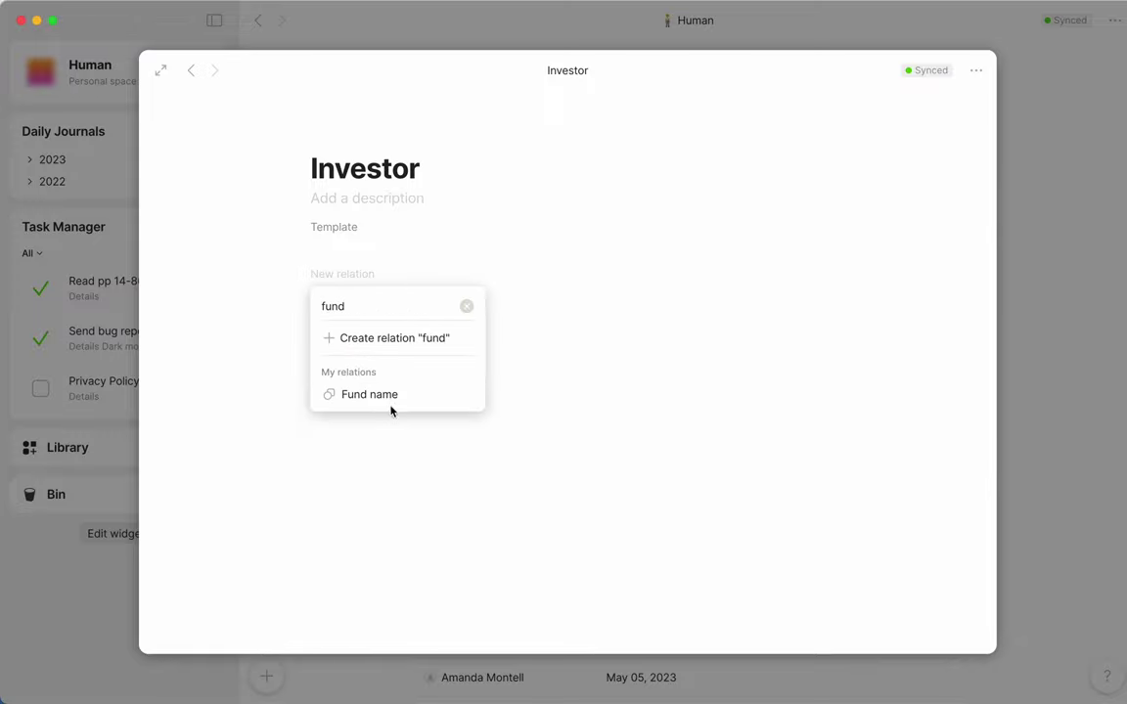
click(390, 395)
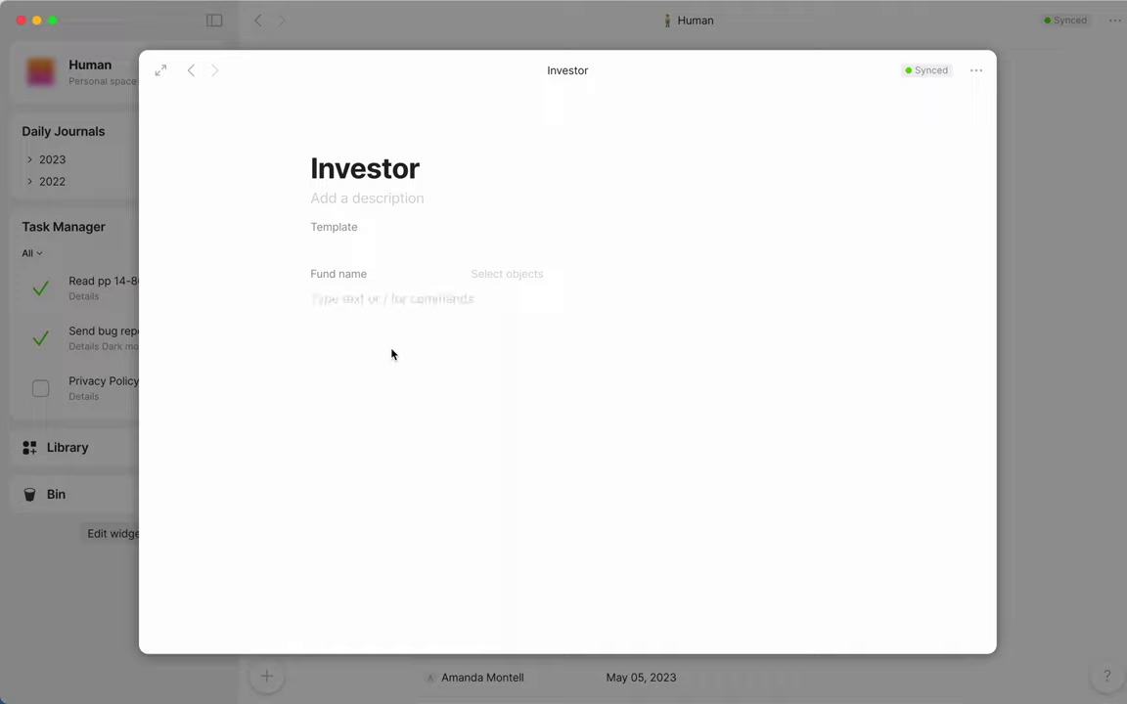
Step: Add the Check size and Leads Rounds? relations below Fund name
text(/rel)
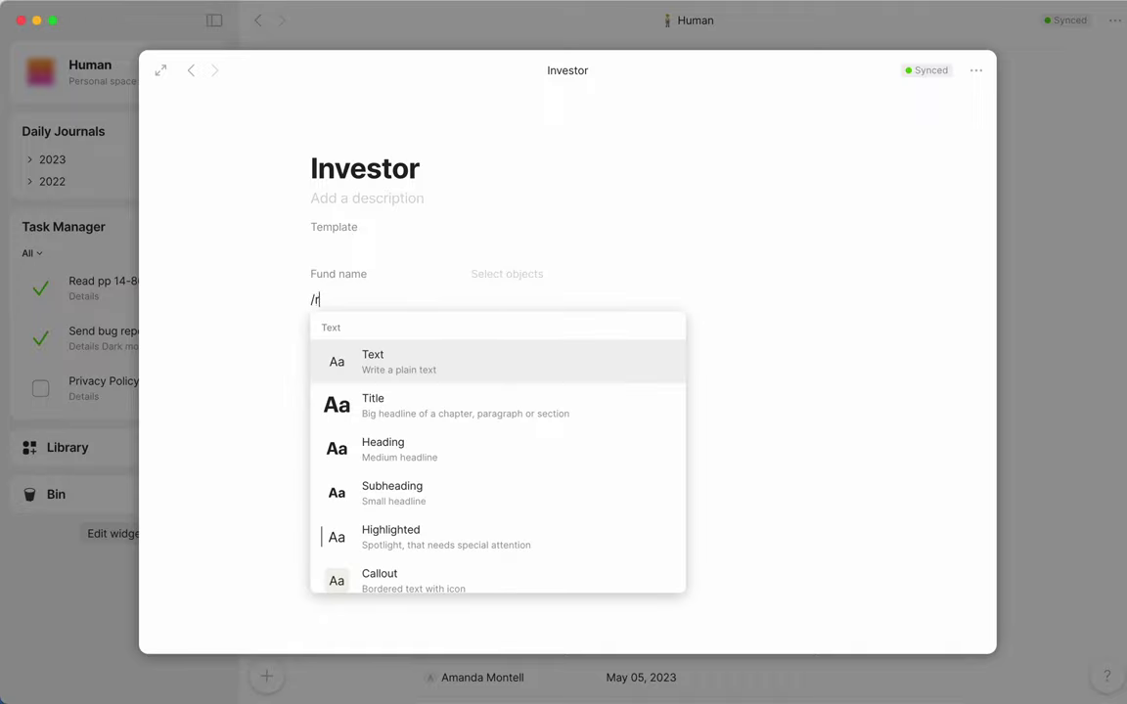
click(402, 428)
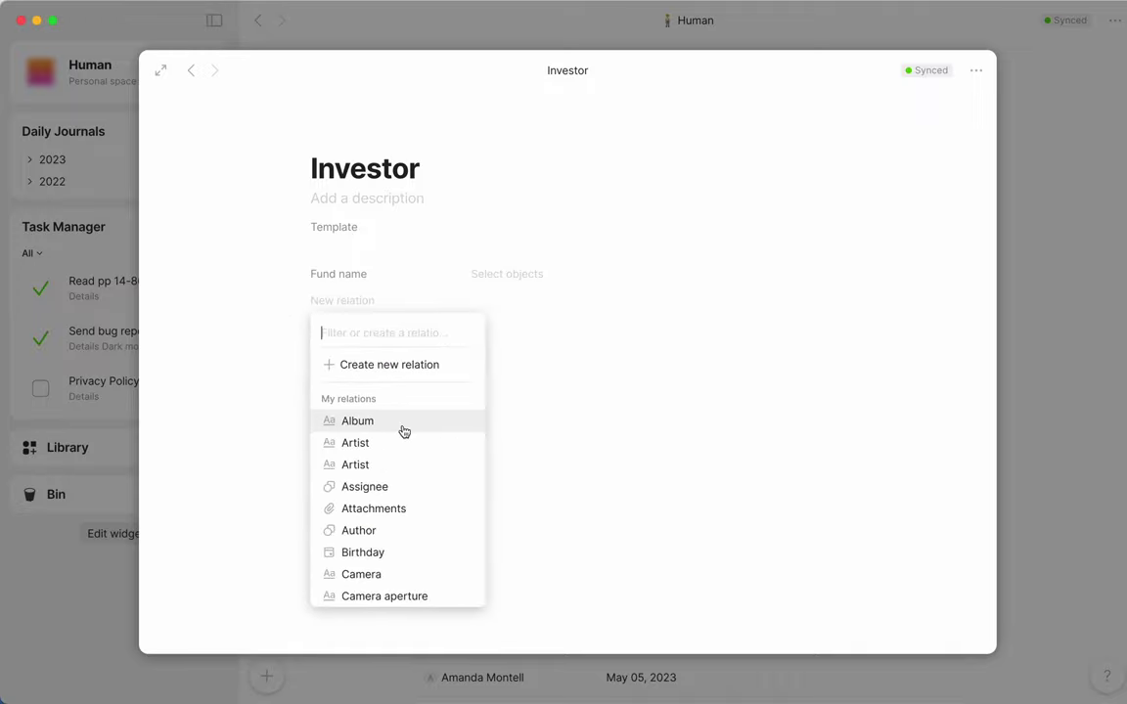
text(check)
click(414, 429)
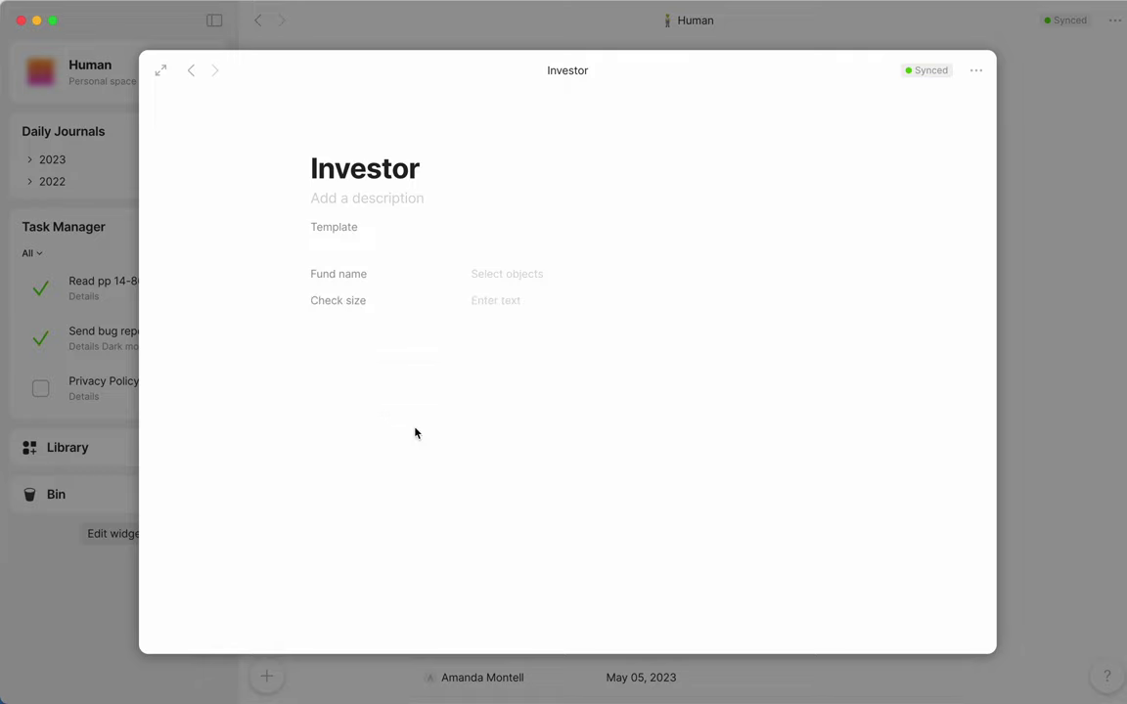
click(423, 392)
text(/rel)
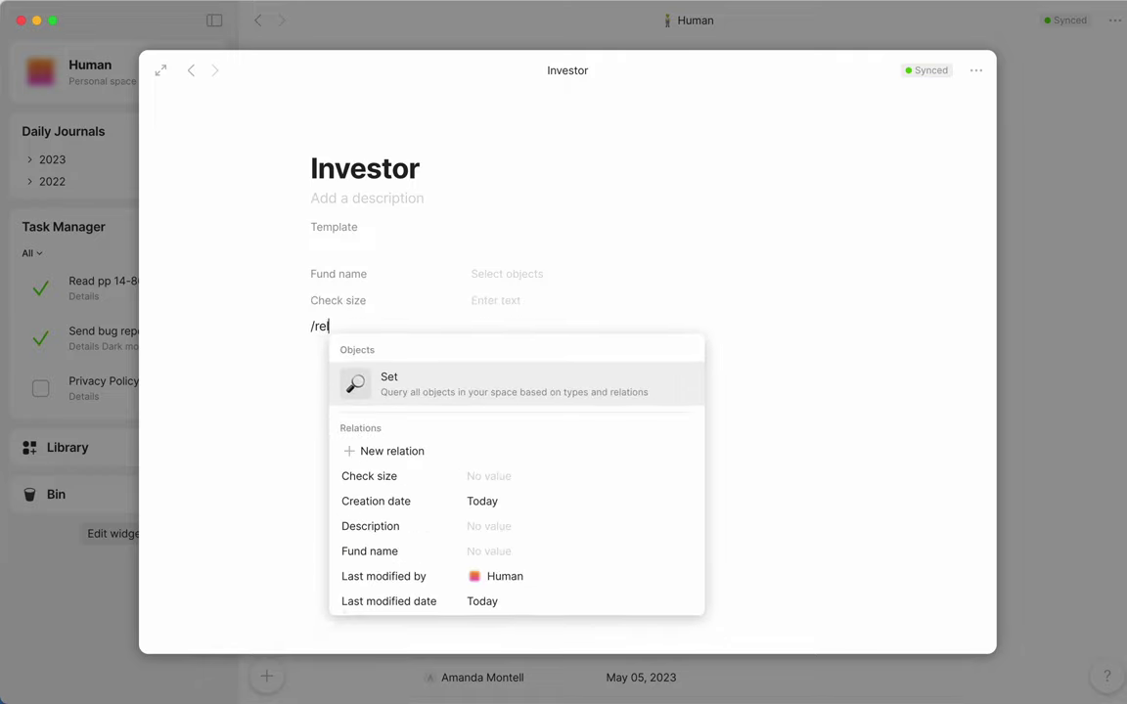
click(442, 454)
text(lead)
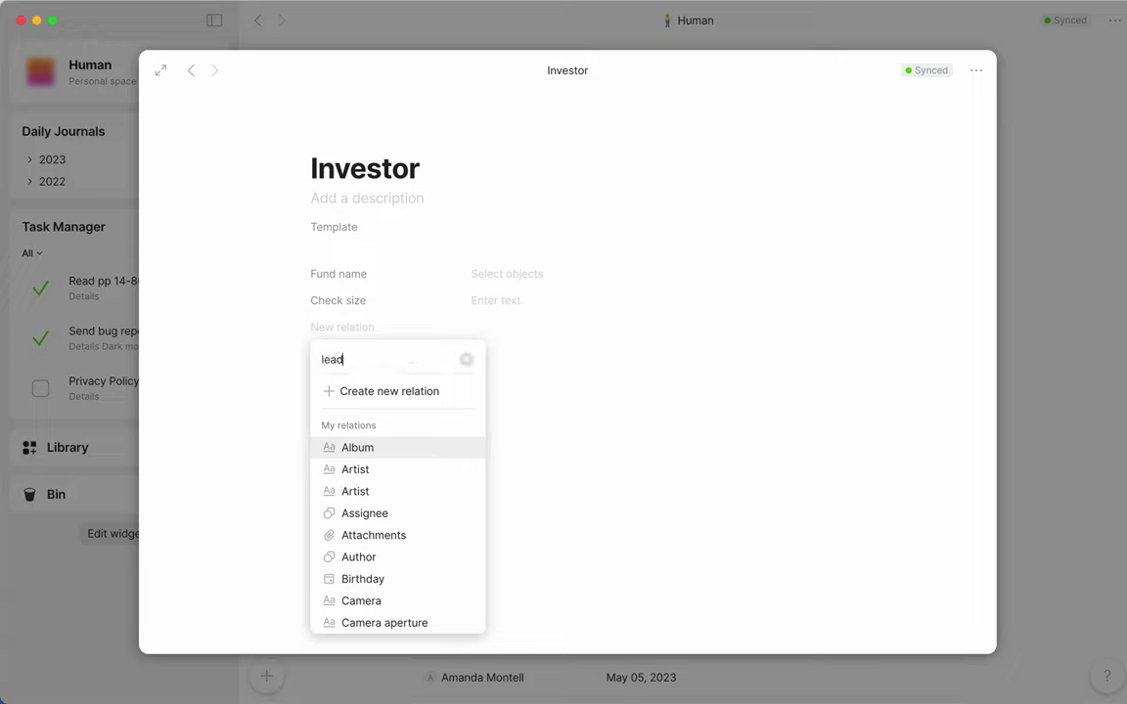
click(440, 447)
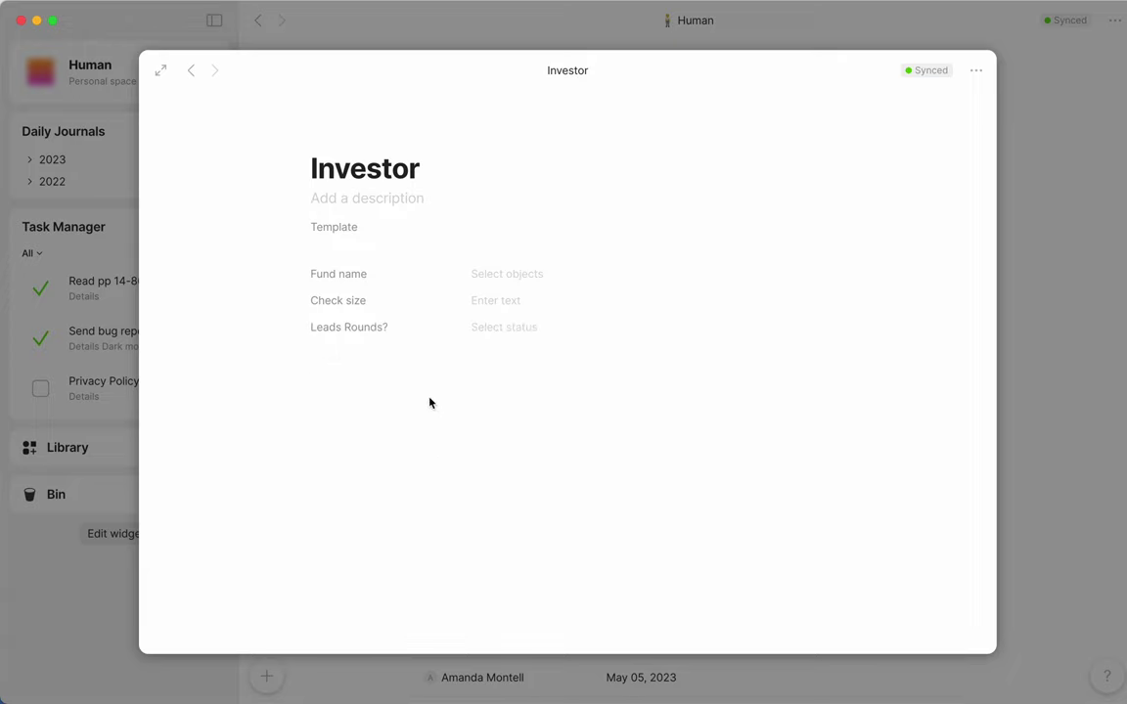
Step: Add the Date of last contact relation to the Investor template
click(430, 402)
text(/rel)
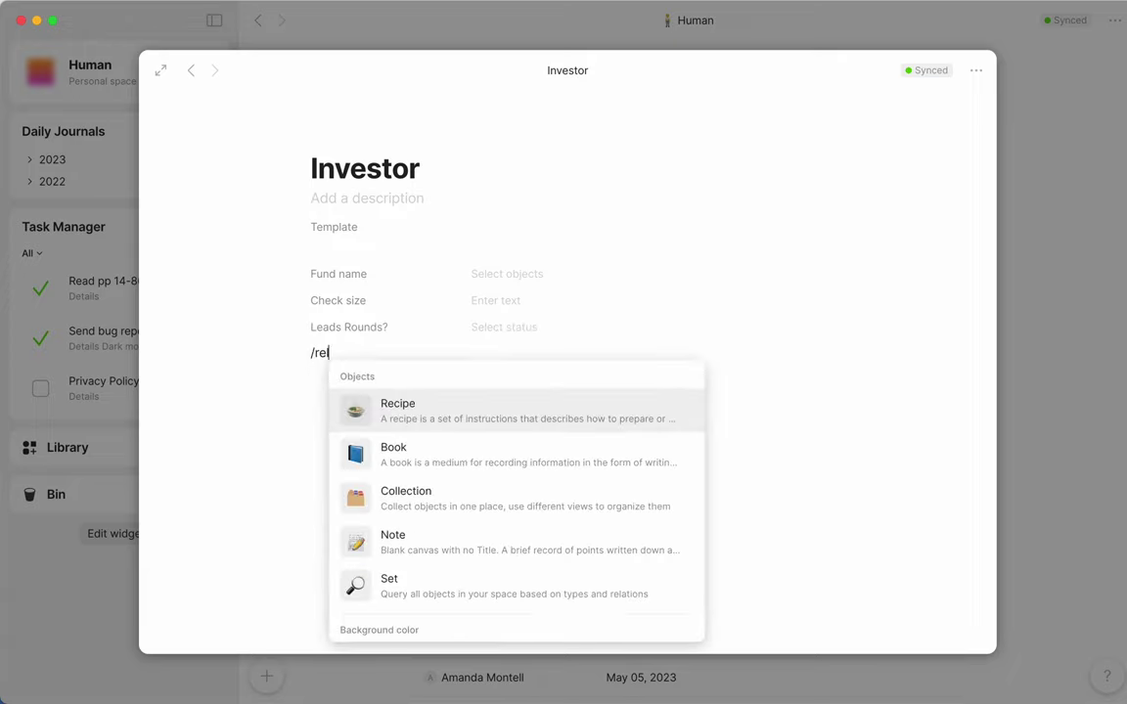
click(458, 478)
text(date)
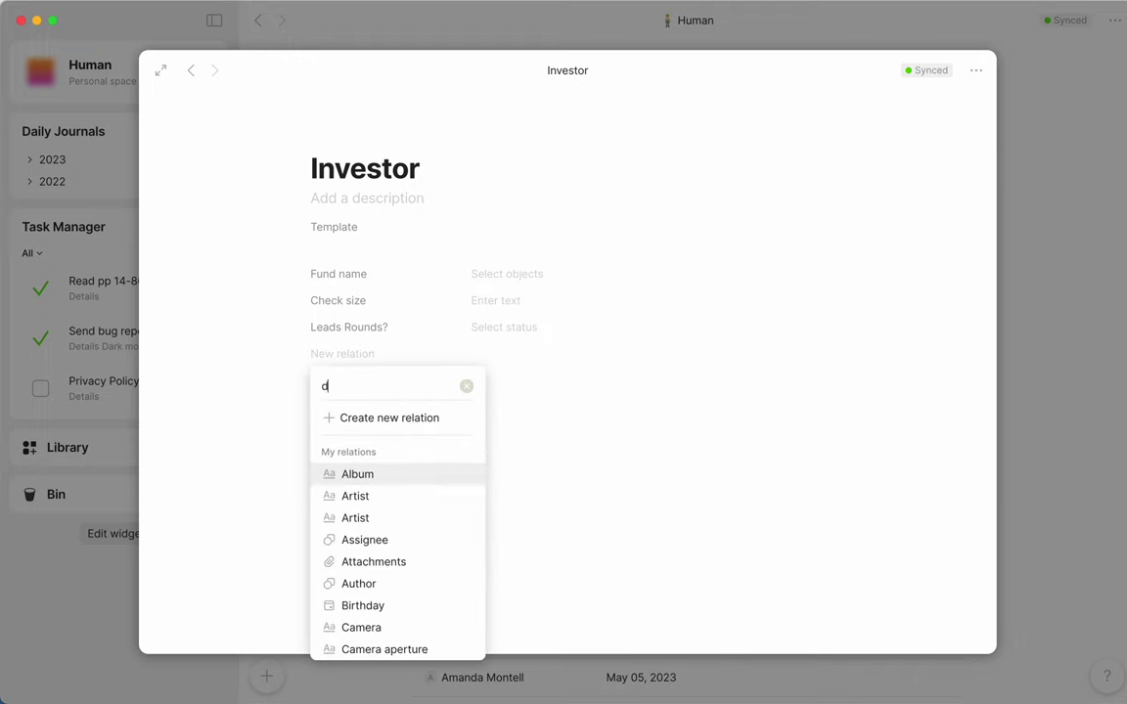
click(451, 480)
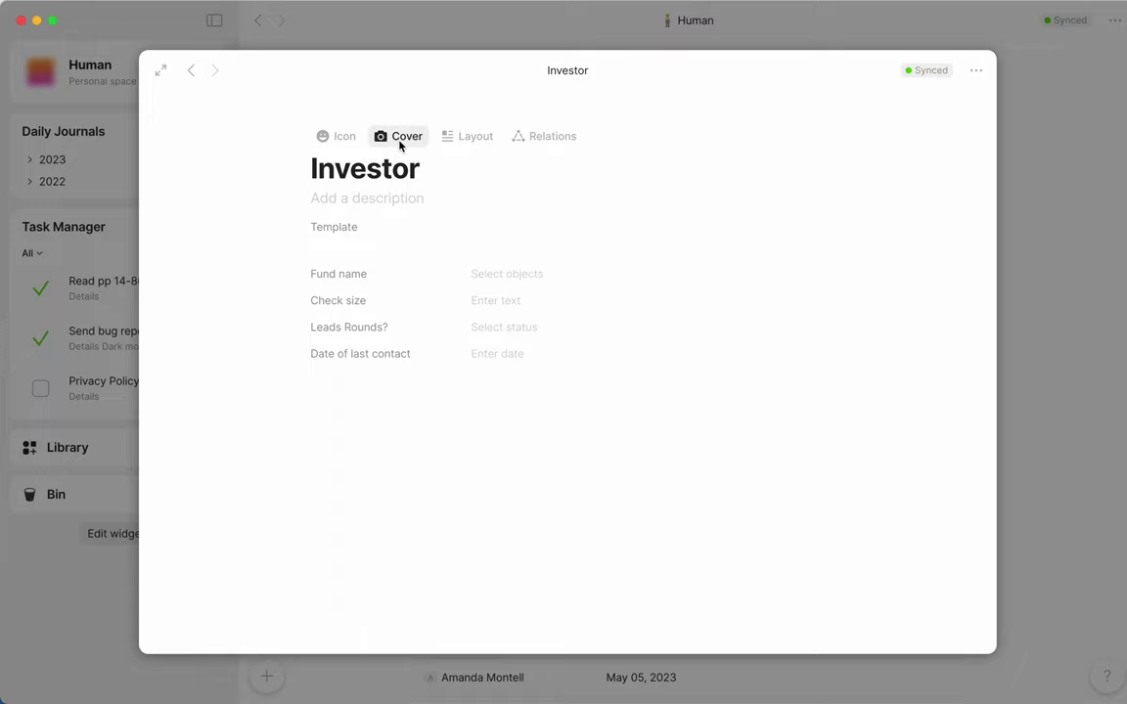
Step: Apply the teal-to-orange gradient cover to Investor, try the Tag field, then close the template
click(398, 142)
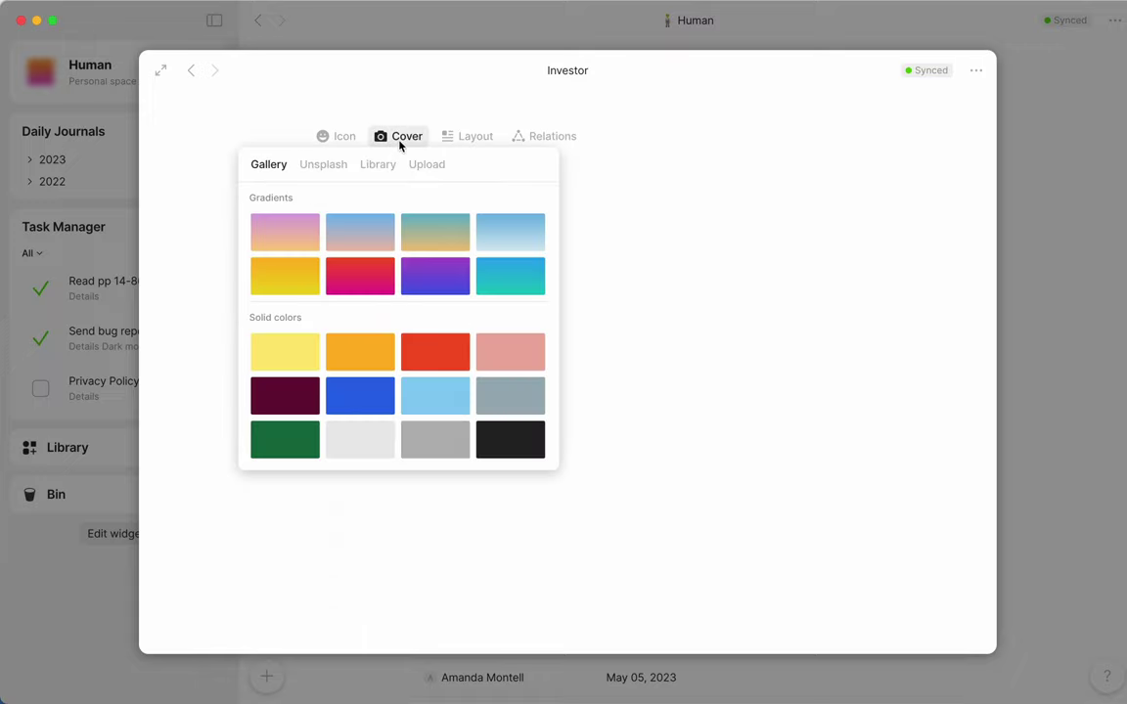
click(439, 246)
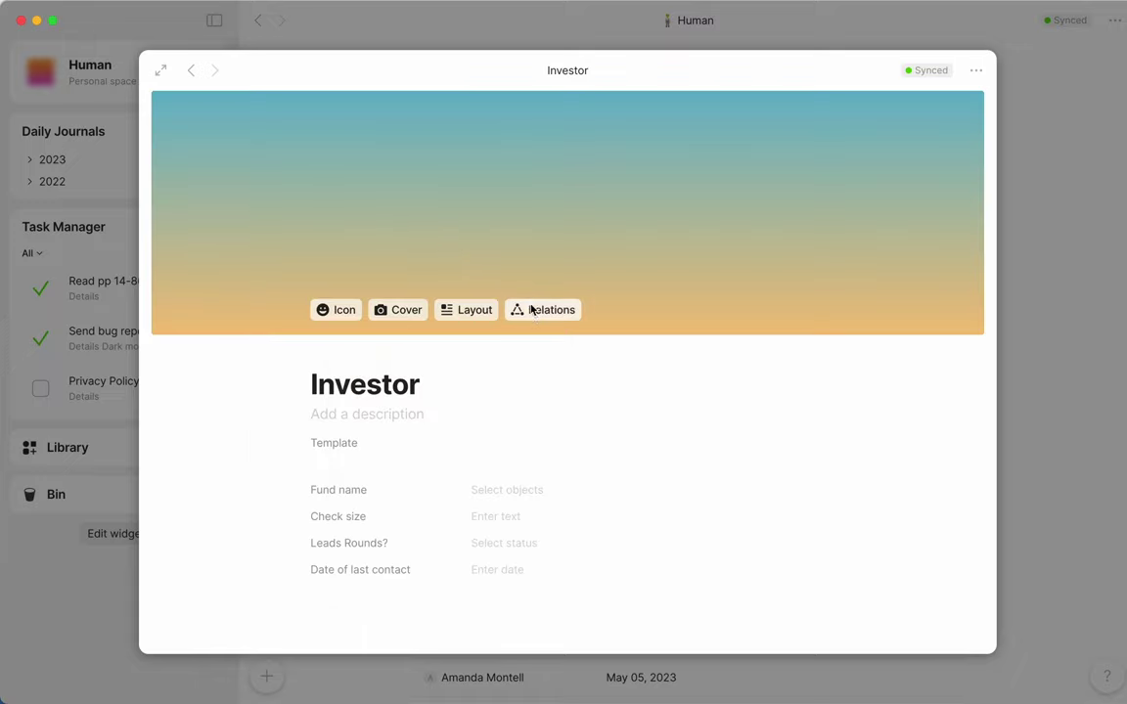
click(534, 311)
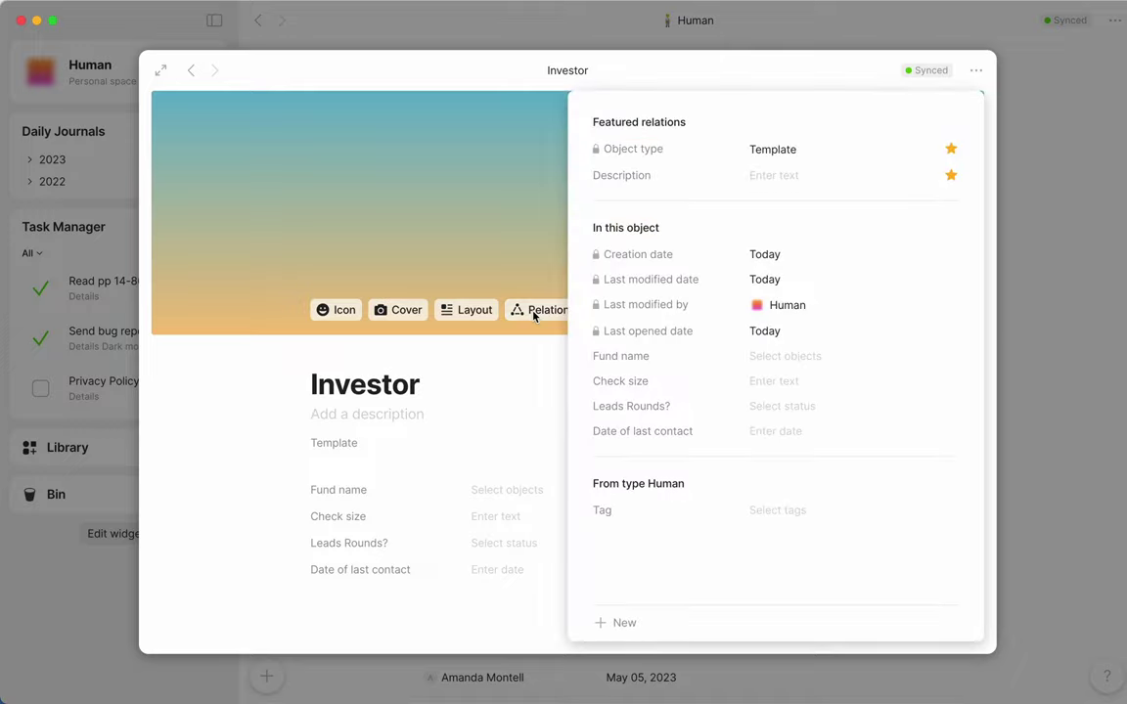
click(767, 510)
text(investor)
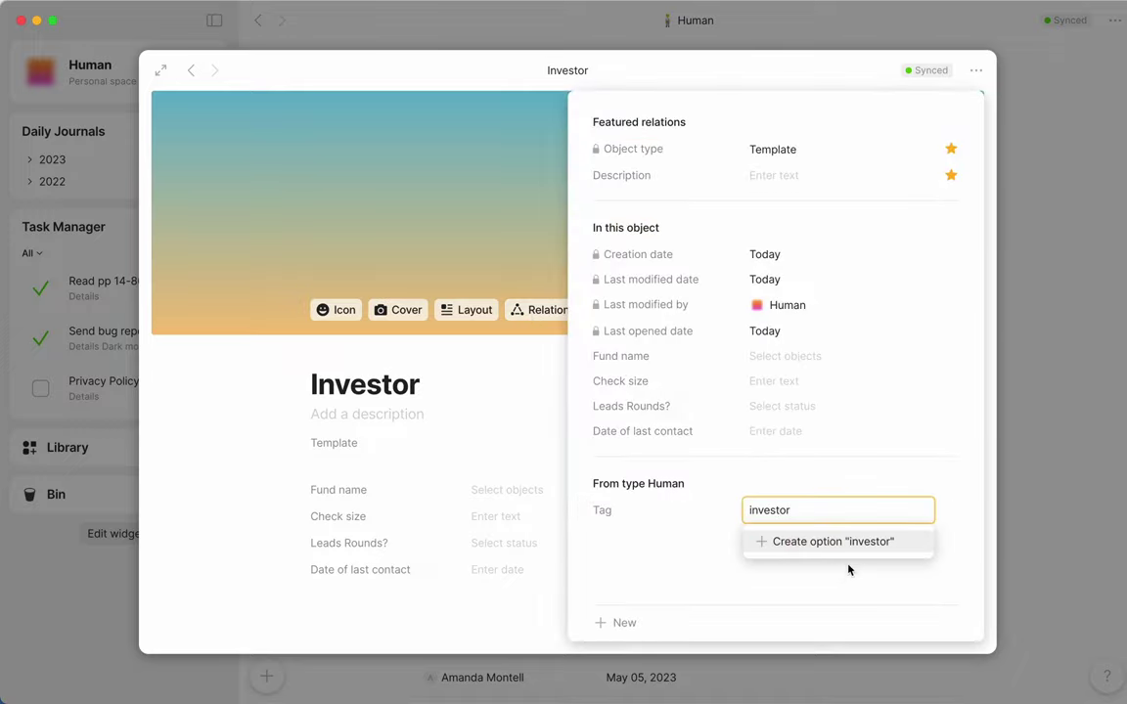
key(BackSpace)
key(BackSpace)
key(BackSpace)
key(BackSpace)
key(BackSpace)
key(BackSpace)
key(BackSpace)
key(BackSpace)
click(1051, 521)
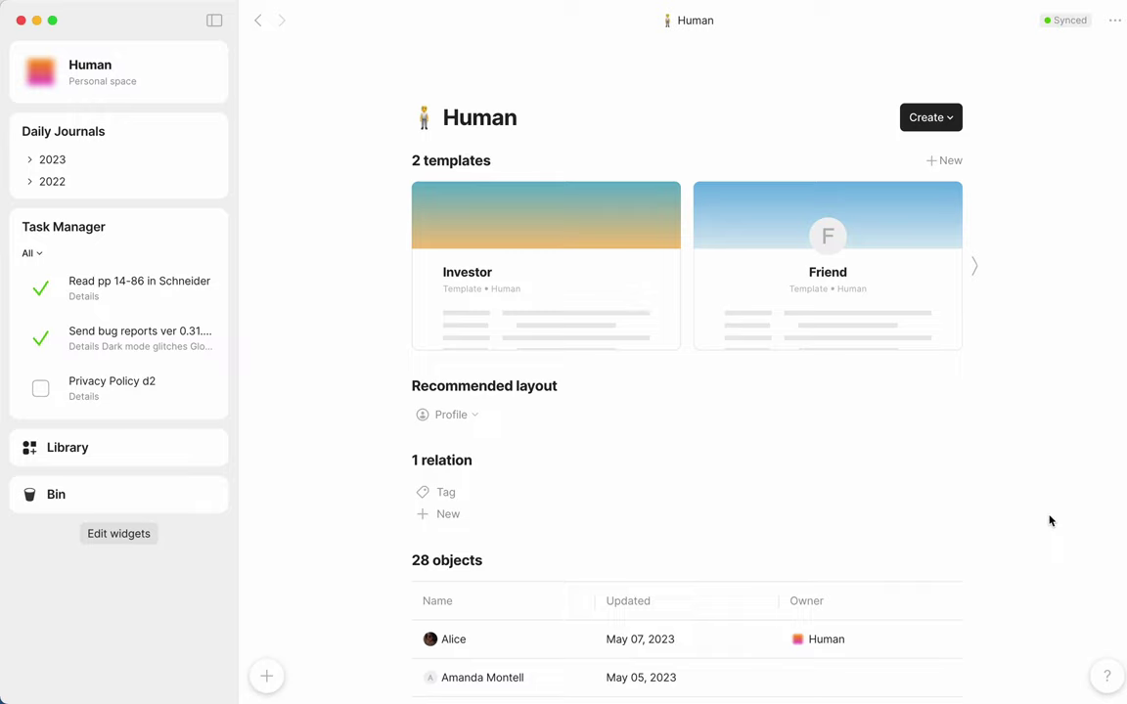
Step: Create a new Human object from the Friend template
click(138, 75)
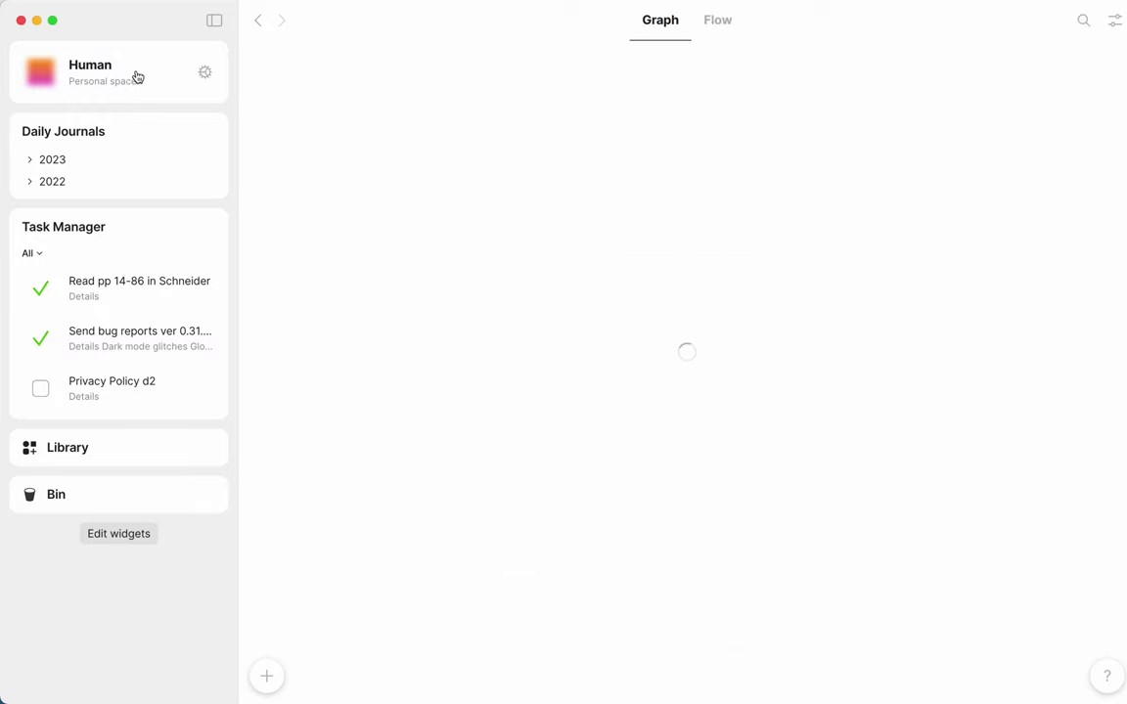
click(269, 679)
key(Tab)
key(Tab)
key(Tab)
key(Tab)
key(Return)
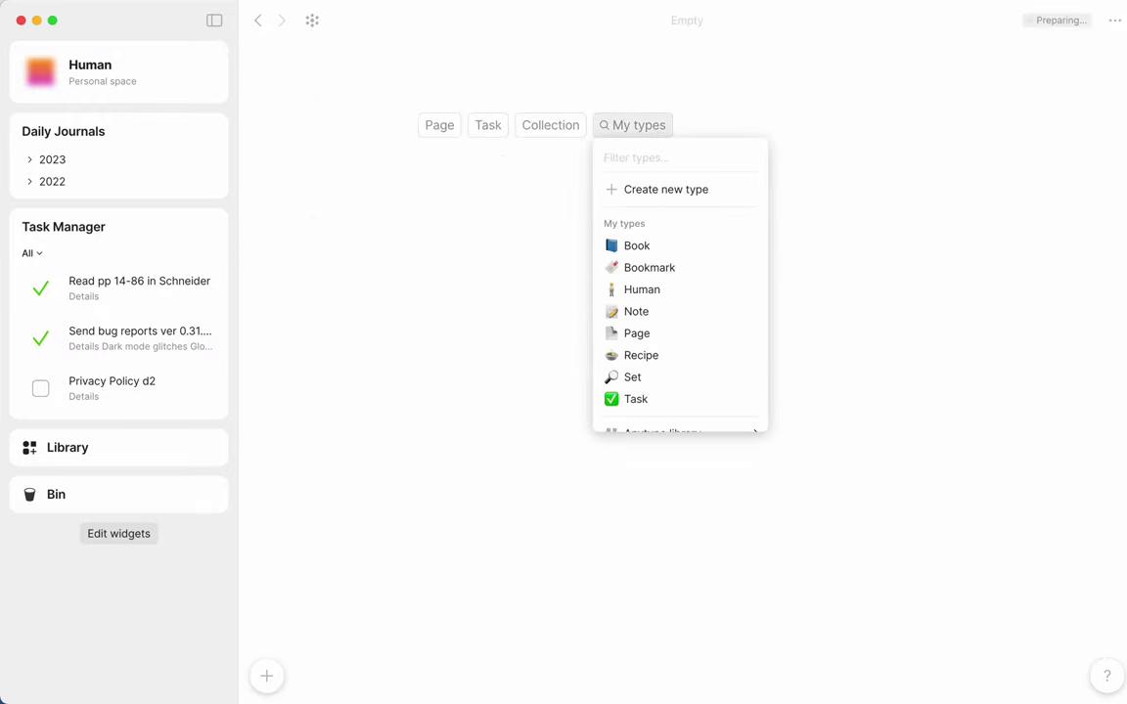
key(Down)
key(Down)
key(Return)
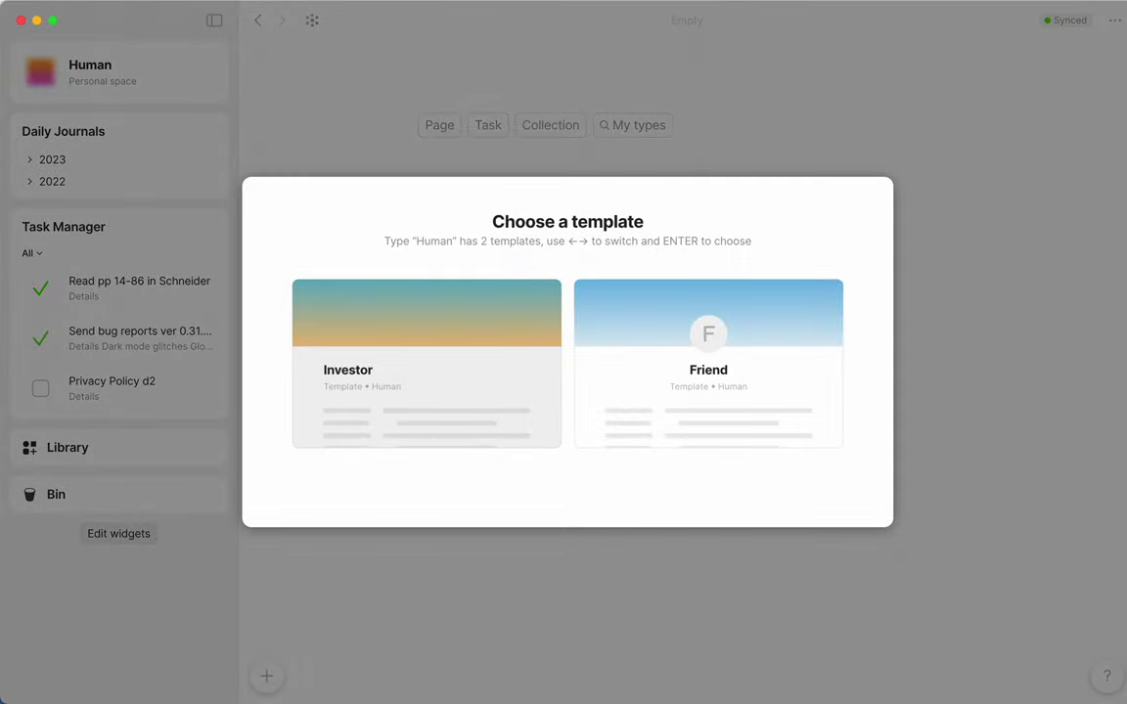
key(Right)
key(Return)
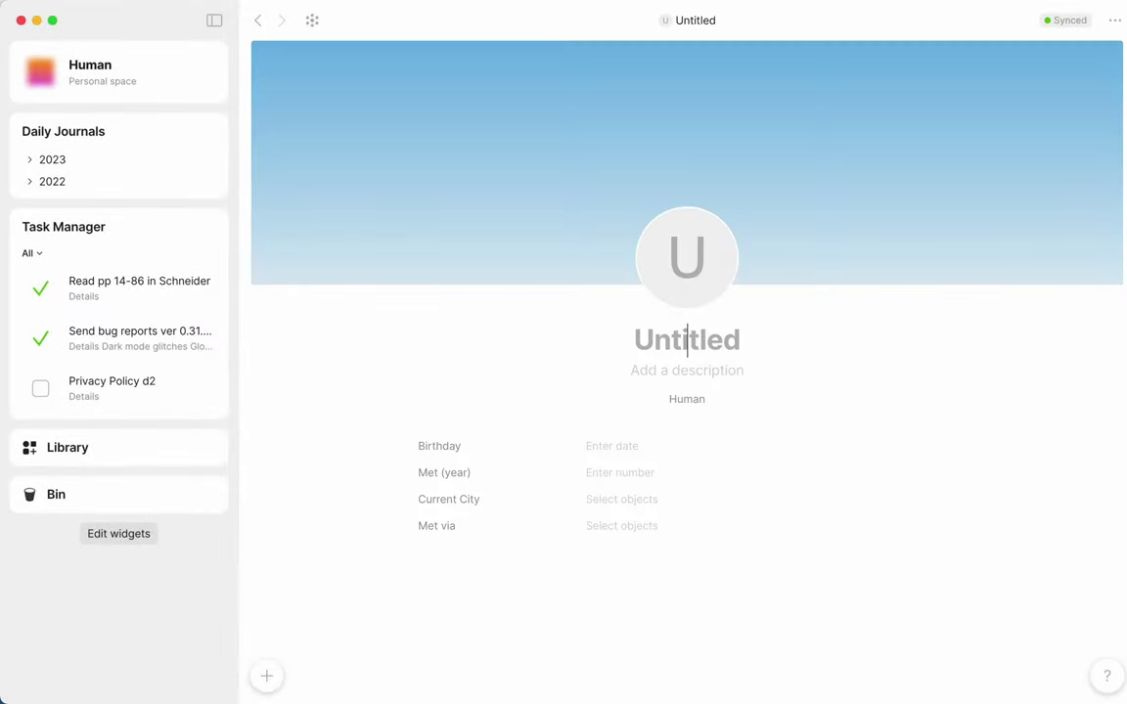
Step: Enter the contact's name, add a photo avatar and set Birthday to May 11, 1988
text(James)
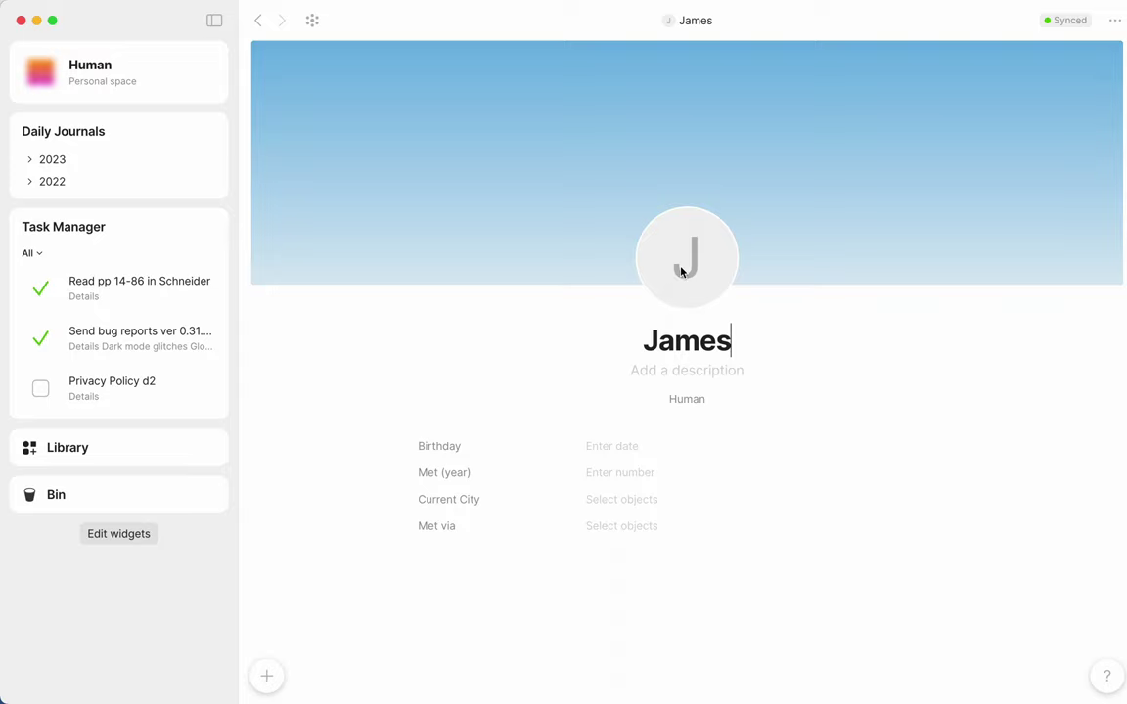
mouse_move(684, 259)
click(677, 325)
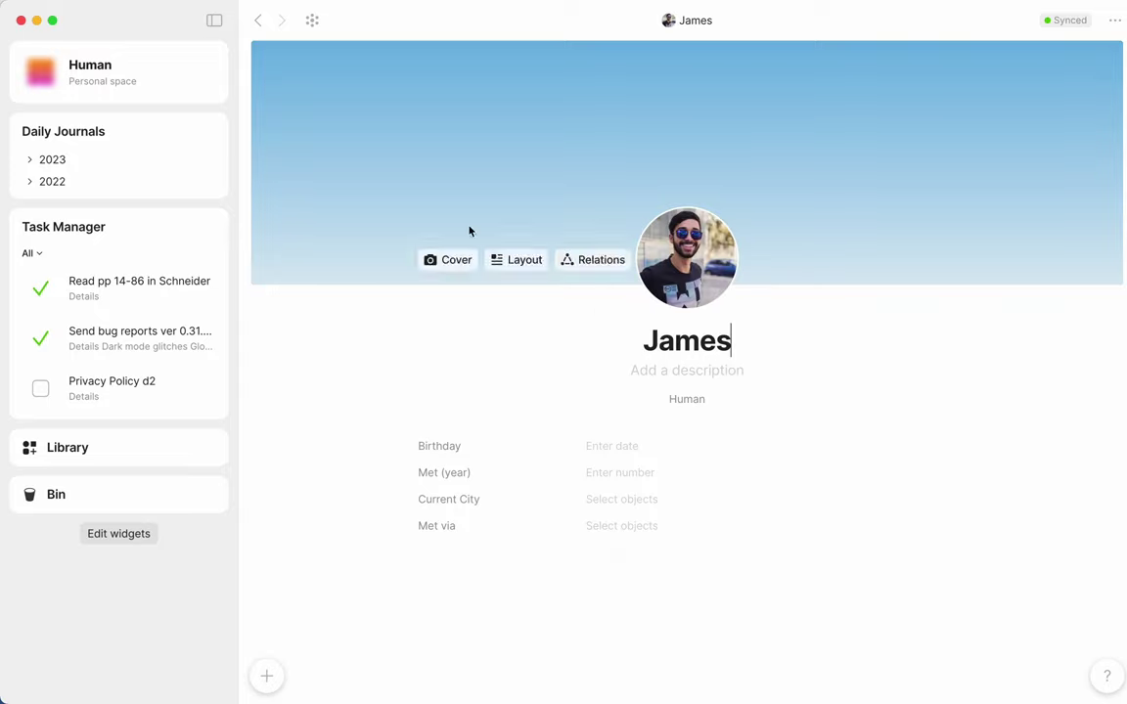
click(604, 448)
click(738, 311)
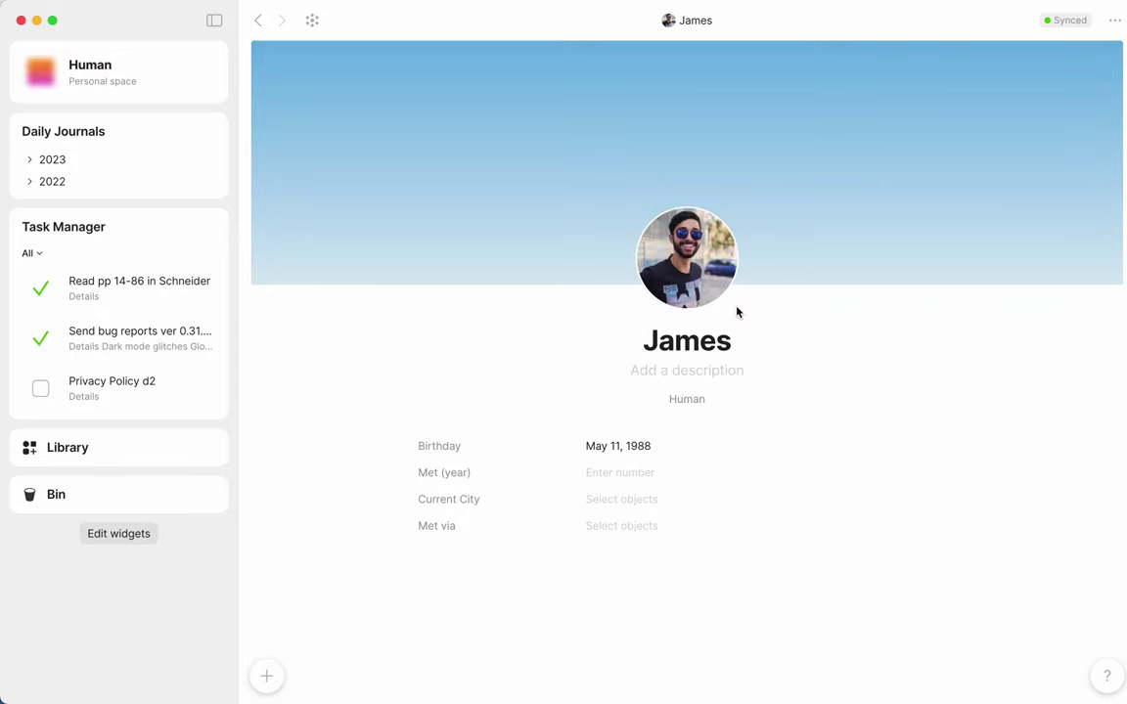
Step: Set Met (year) to 2014, Current City to Los Angeles, and the introducing contact in Met via
click(636, 475)
text(2014)
click(613, 502)
text(Los A)
click(648, 277)
key(Tab)
text(alic)
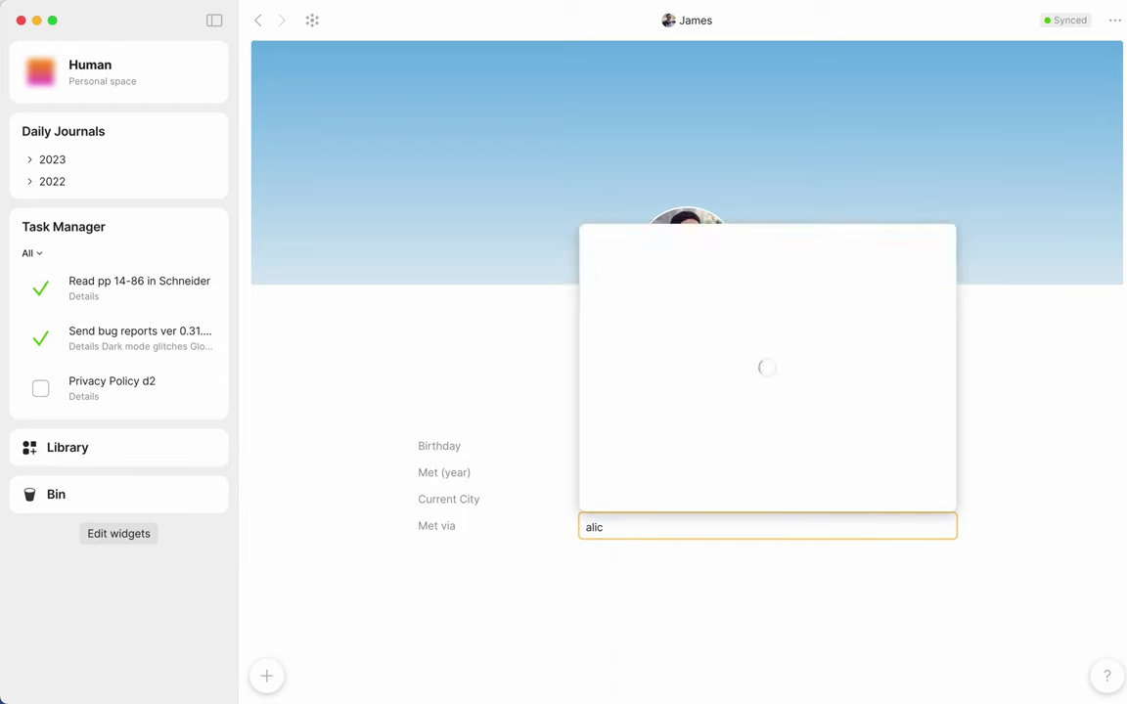
click(647, 306)
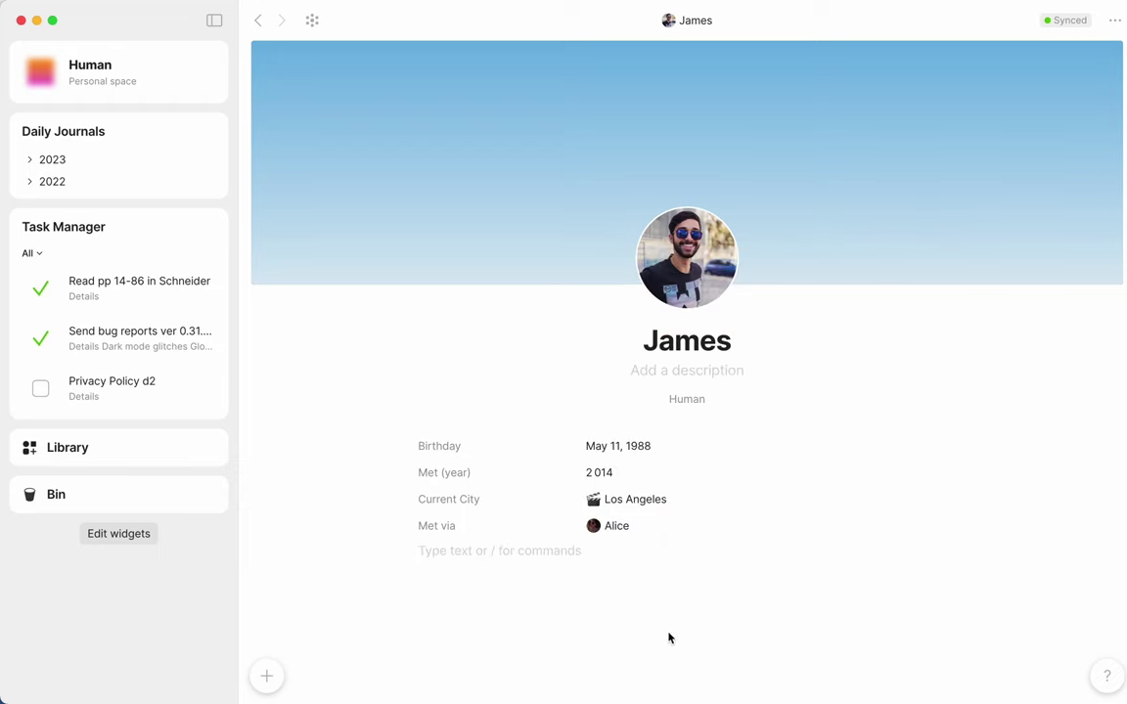
Step: Open the graph showing the new contact linked to Los Angeles and its introducer
click(312, 22)
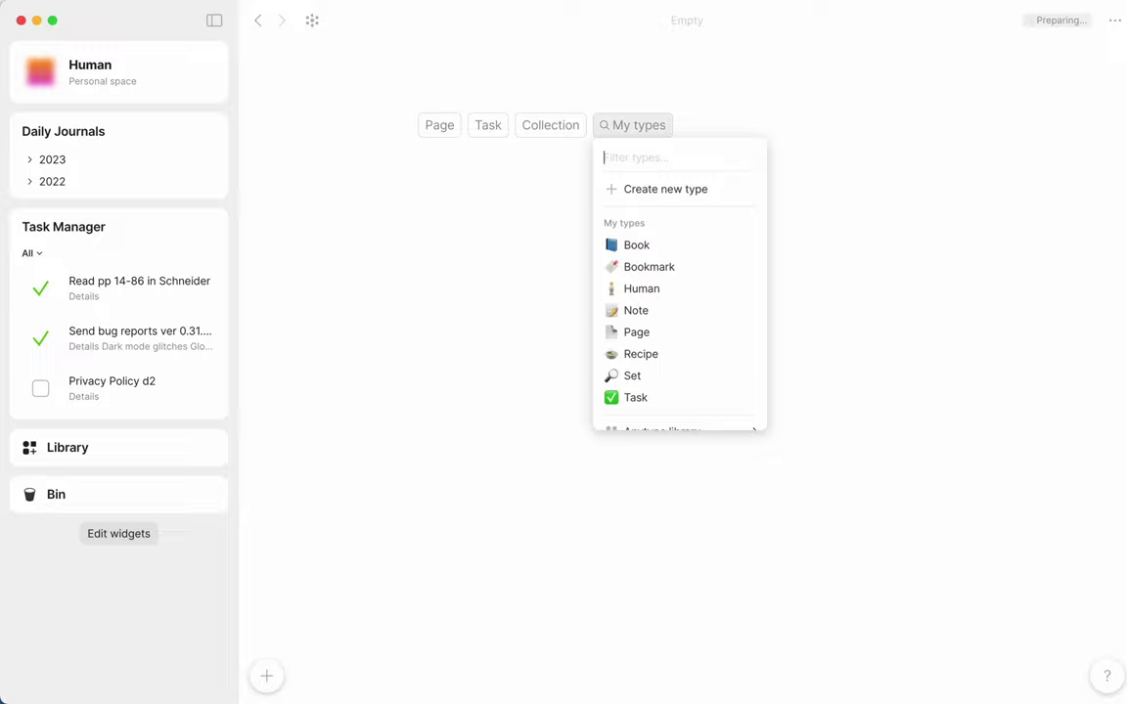
Step: Create a Human from the Investor template and enter the investor's full name
click(633, 126)
click(642, 289)
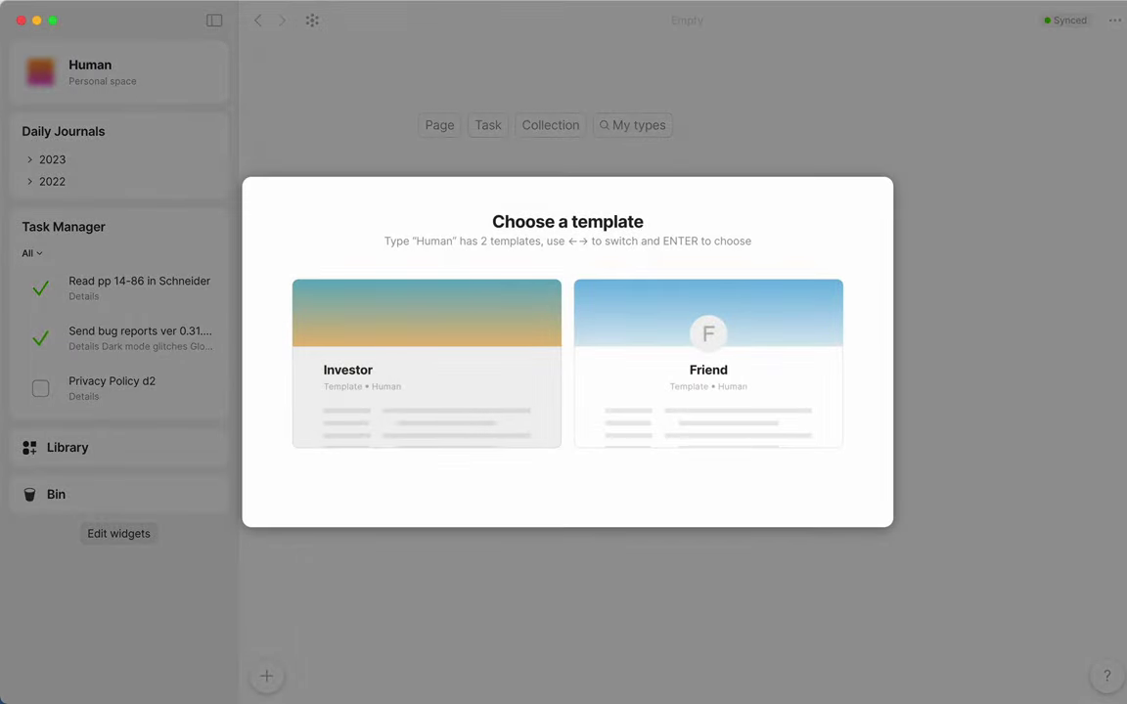
key(Return)
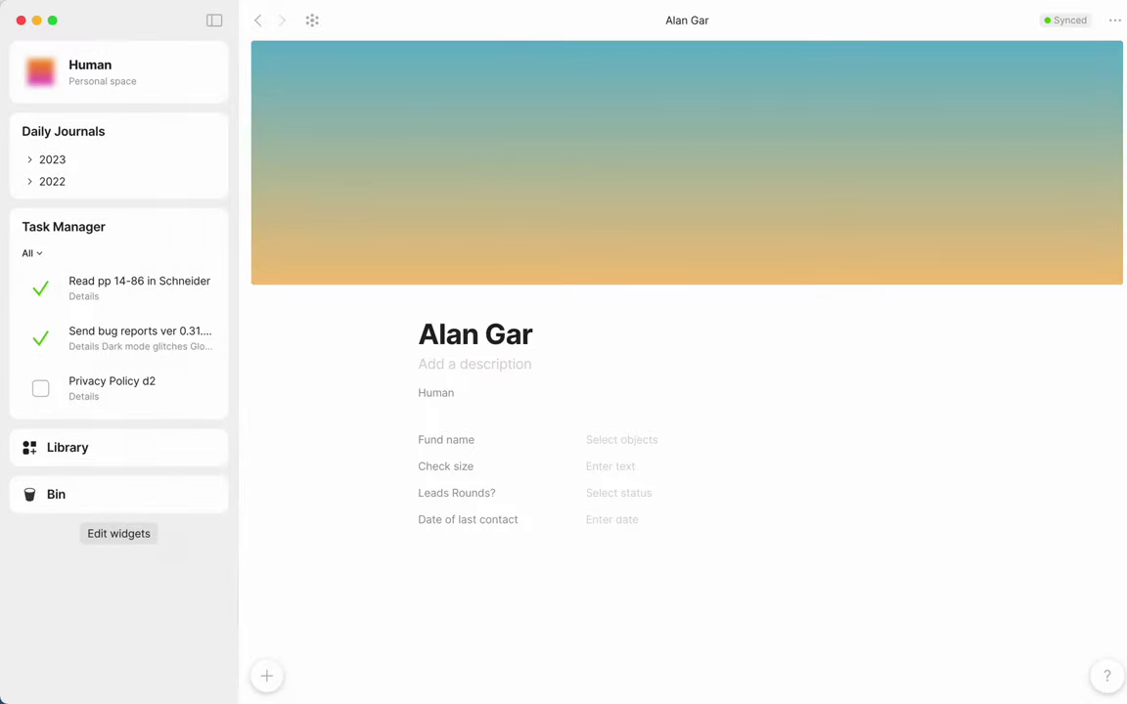
Step: Set Fund name XYZ Fund, Check size 150000, Leads Rounds? No, last contact Mar 01, 2022
key(Tab)
text(xyz)
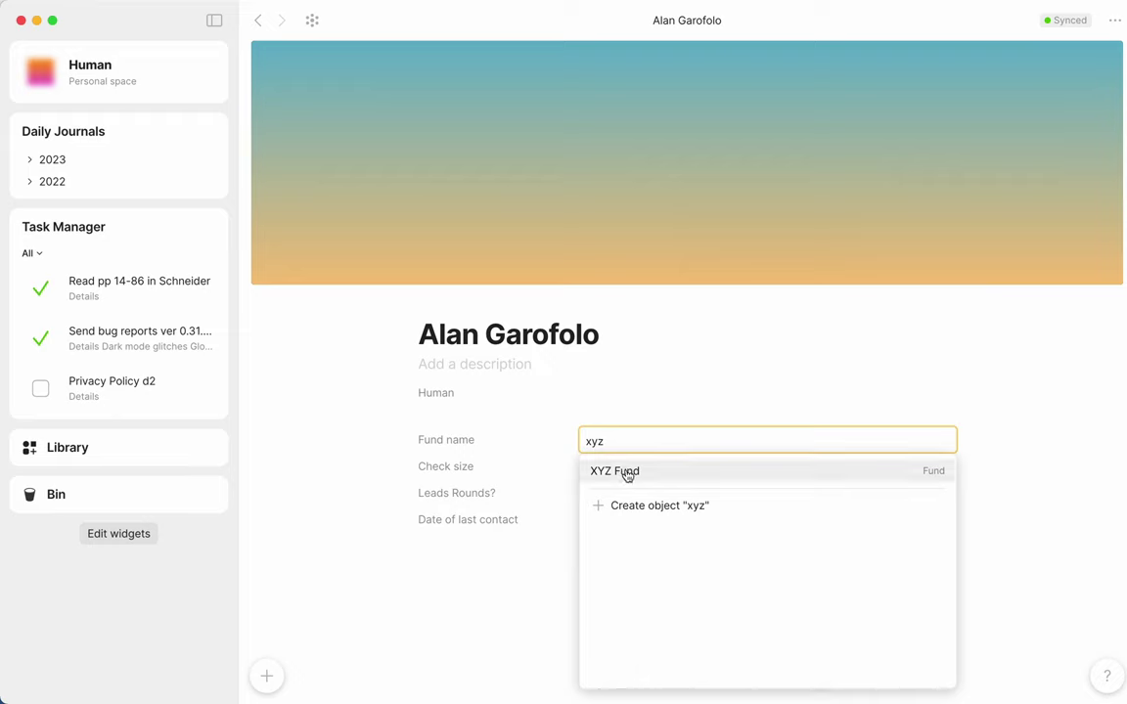
click(623, 469)
text(150000)
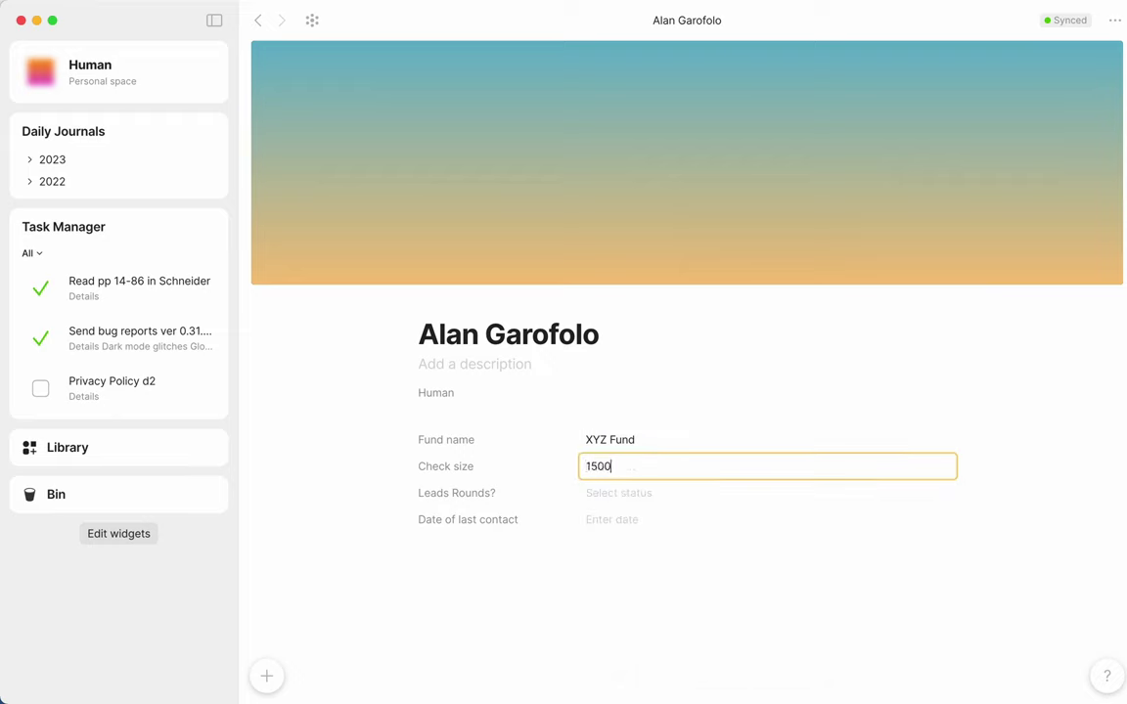
click(634, 503)
text(No)
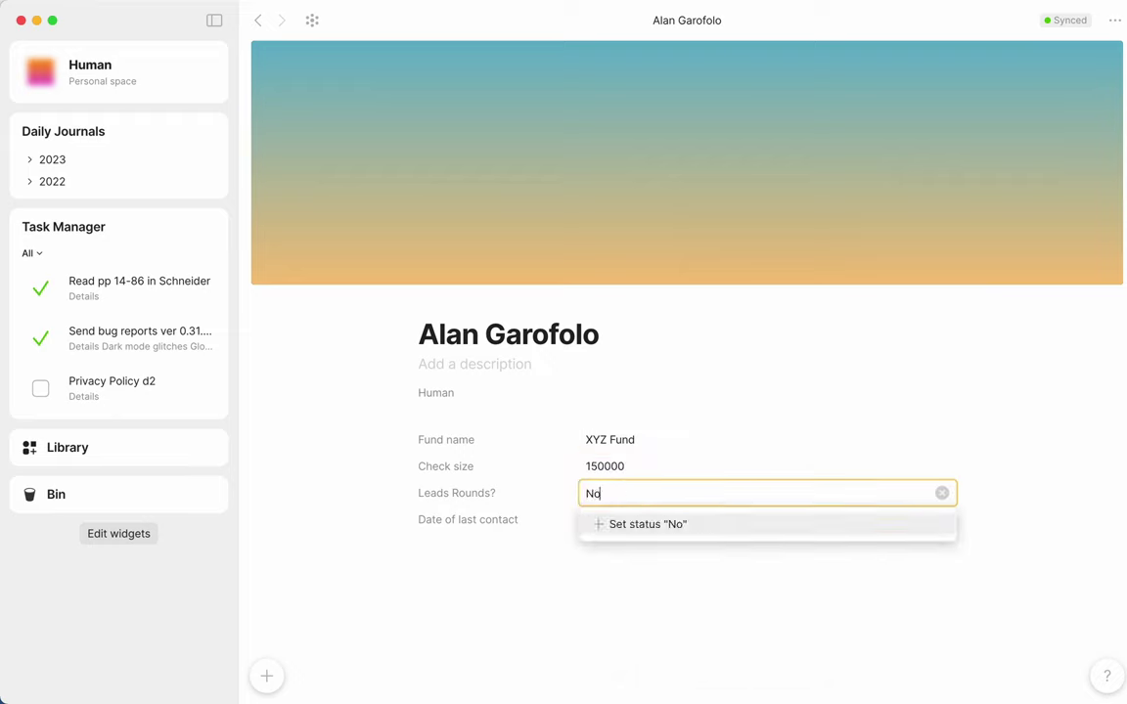
click(649, 525)
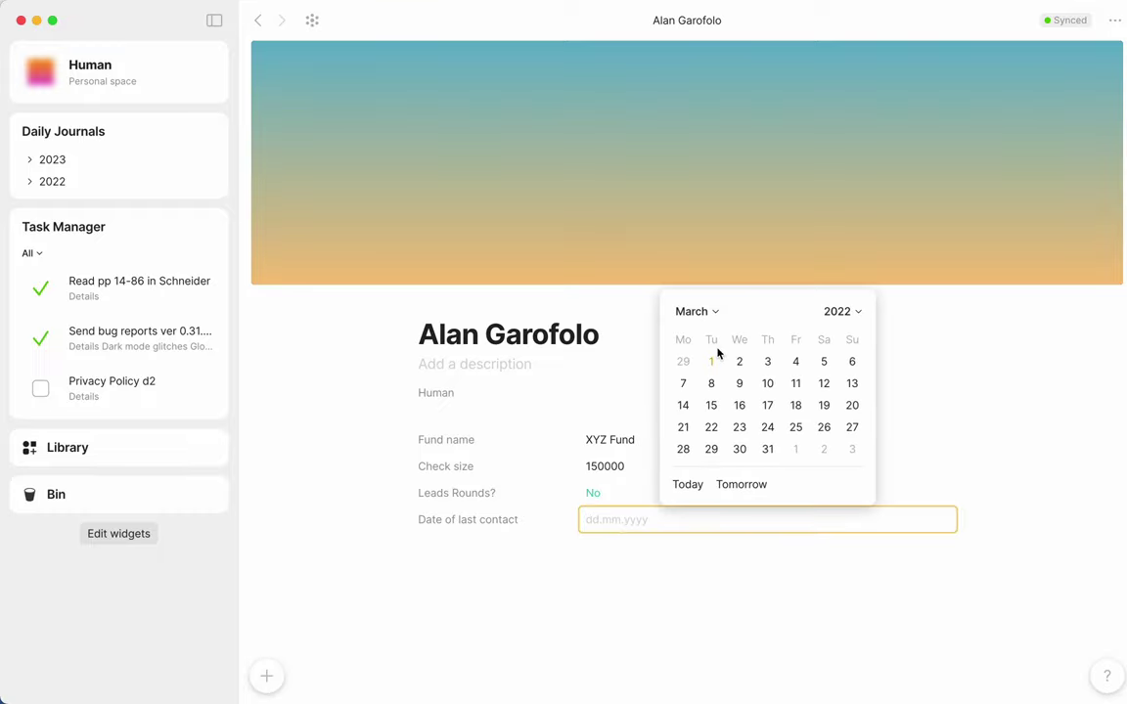
click(714, 360)
key(super+bracketleft)
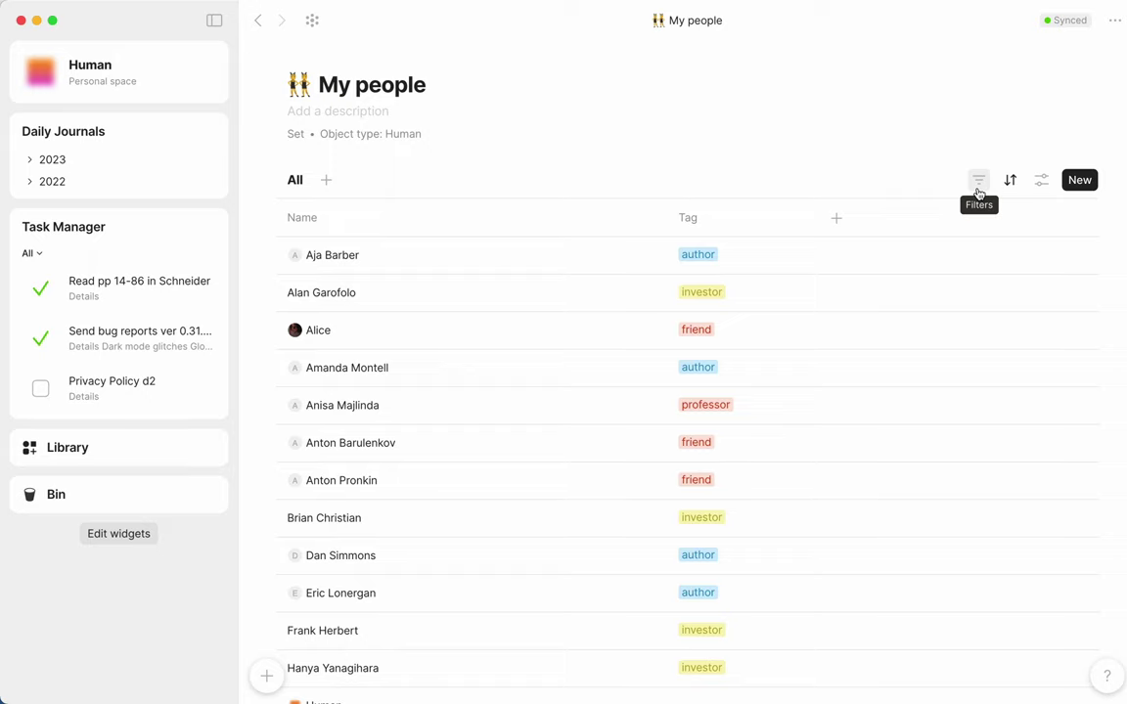
Step: Filter the My people set to show only people tagged investor
click(978, 182)
click(867, 299)
text(inve)
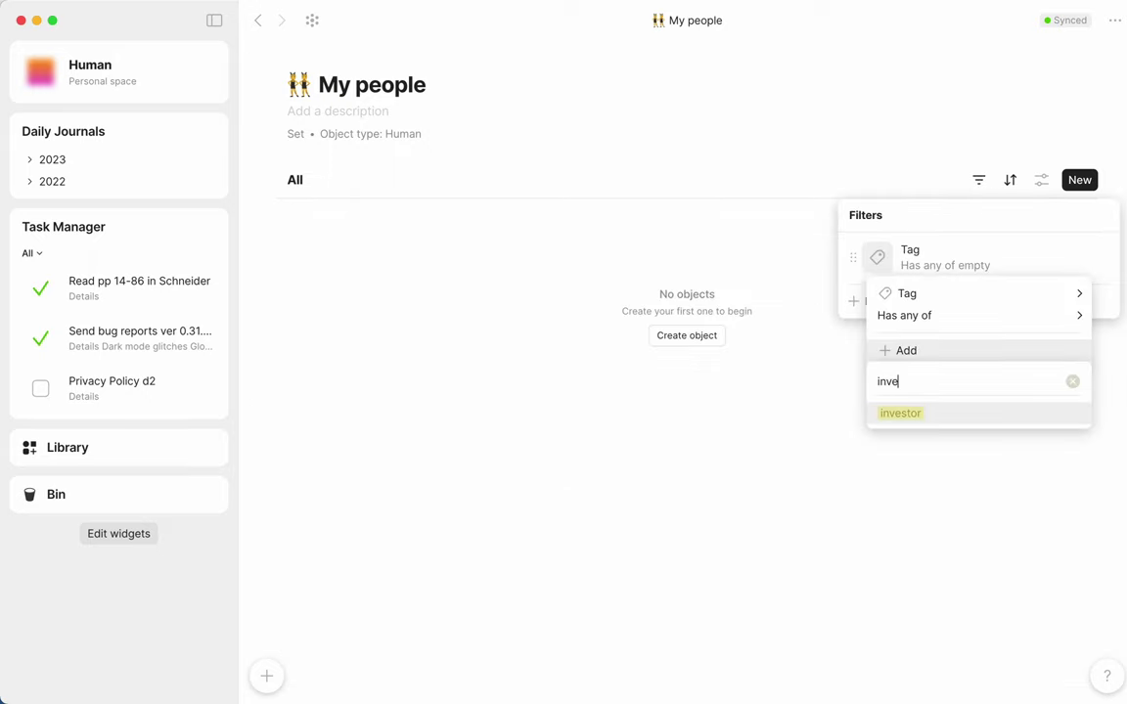
click(948, 412)
key(Escape)
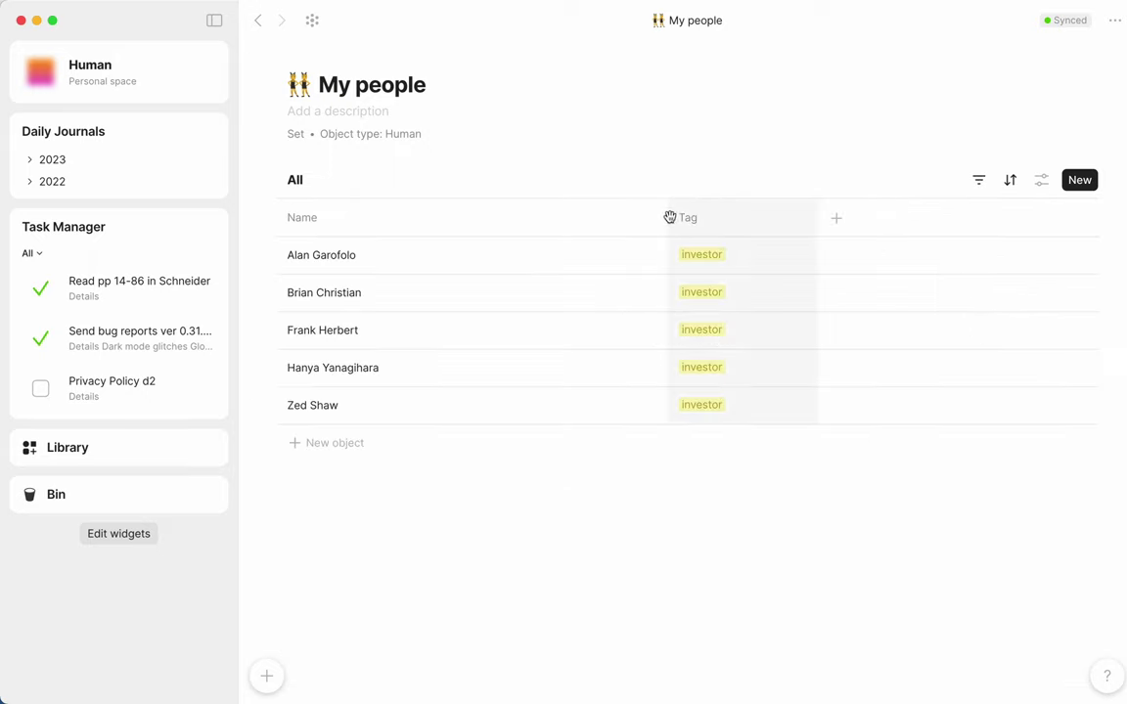
Step: Narrow the Name column and add a Fund name column
drag(665, 218, 460, 216)
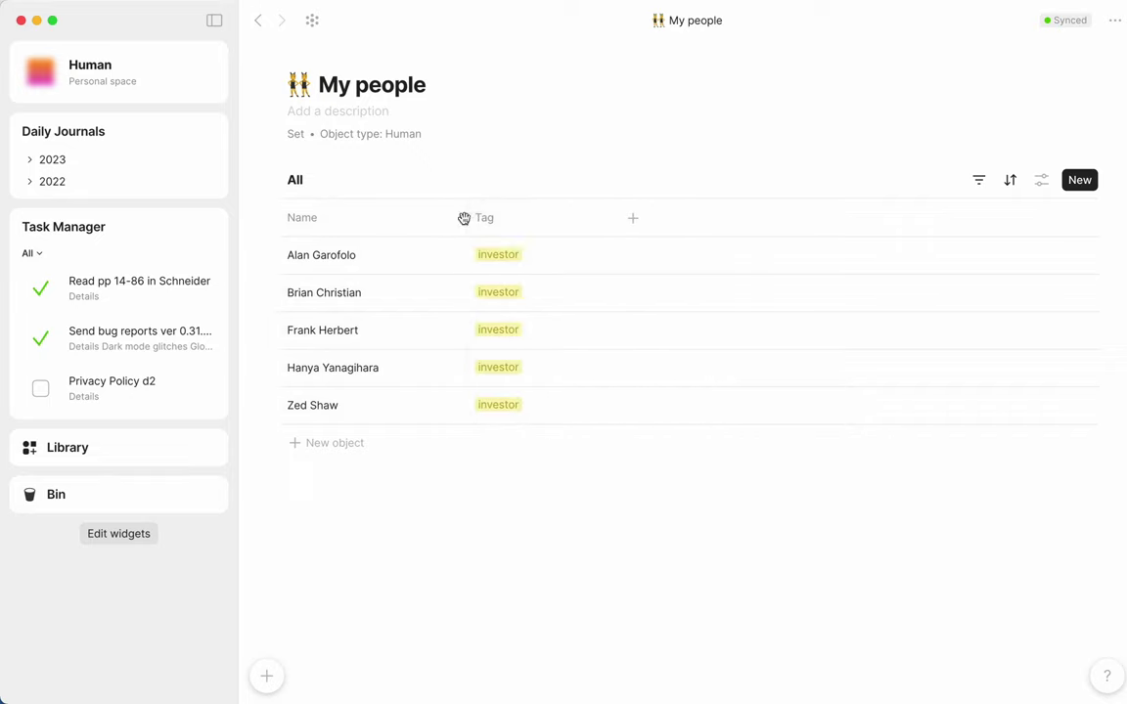
click(632, 219)
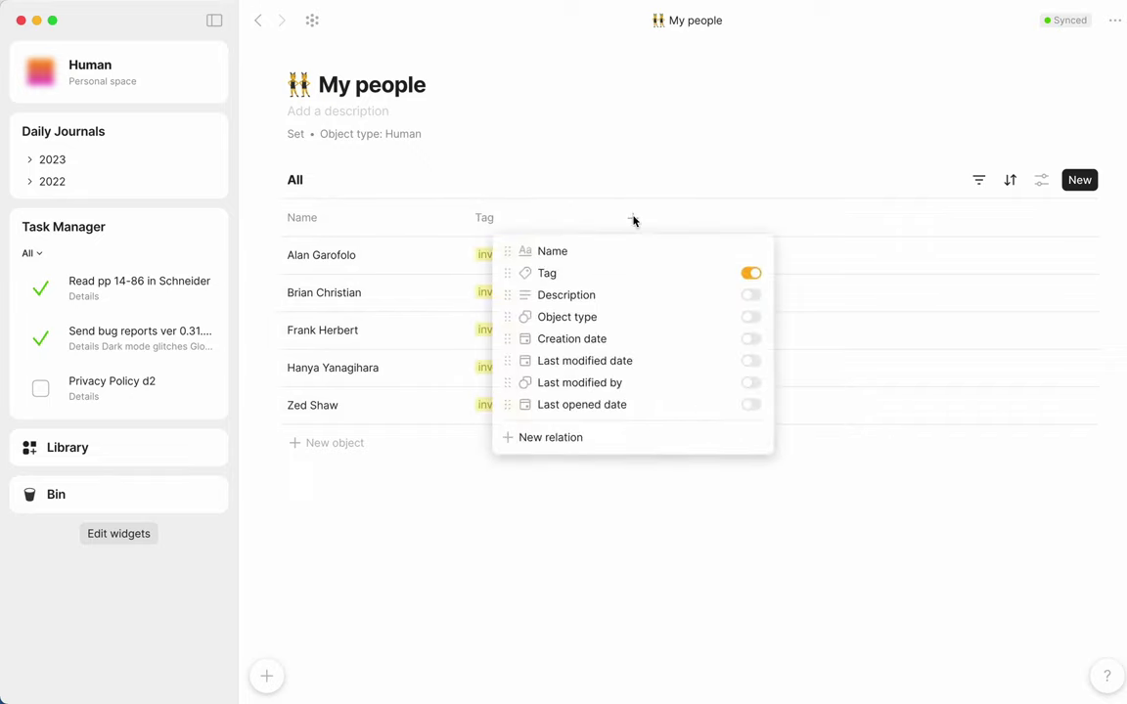
click(562, 440)
text(fund)
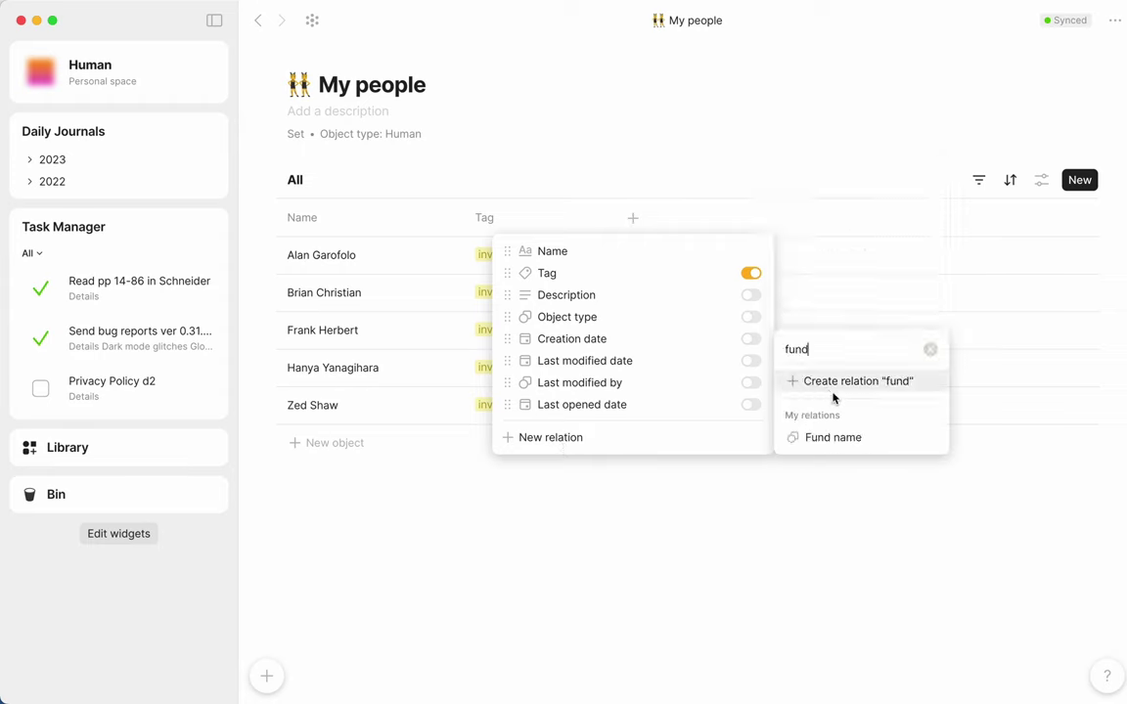
click(832, 437)
Step: Add Check size and Date of last contact columns to the set view
click(834, 269)
click(782, 217)
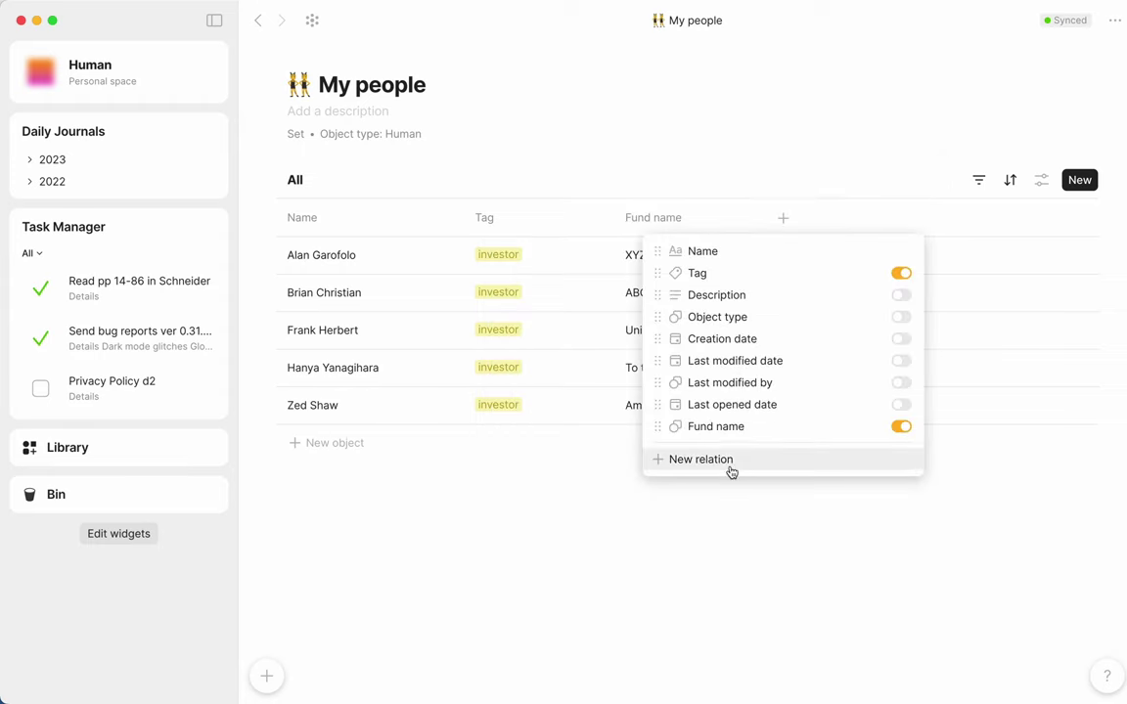
click(730, 471)
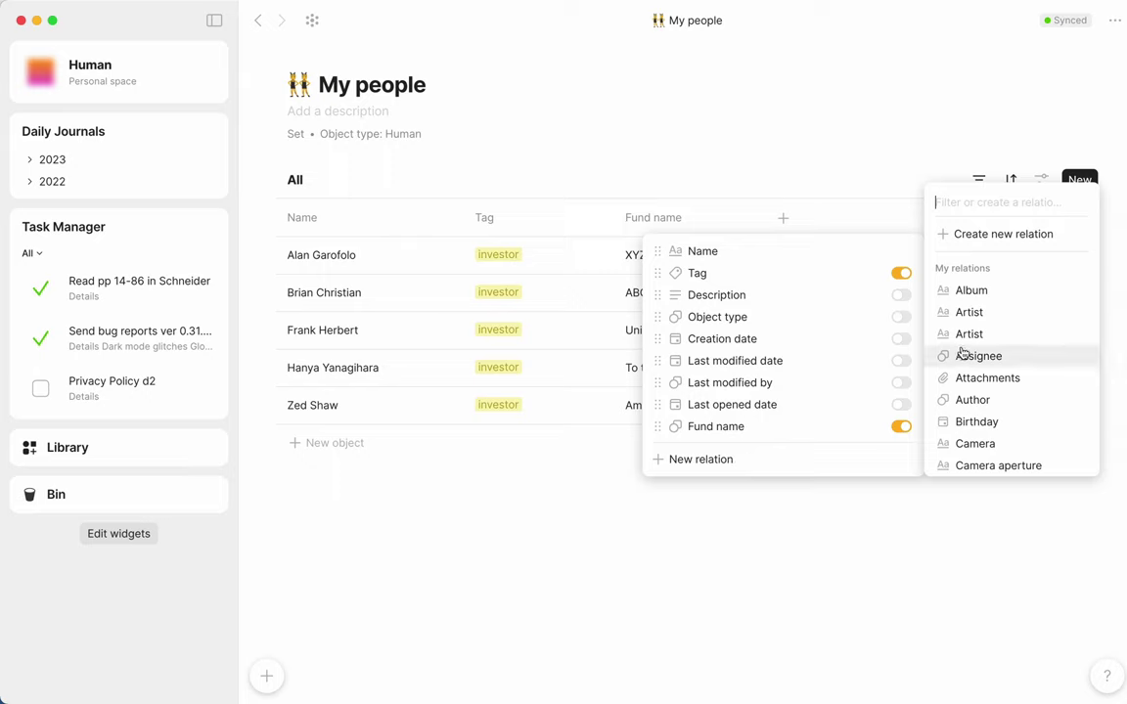
text(check)
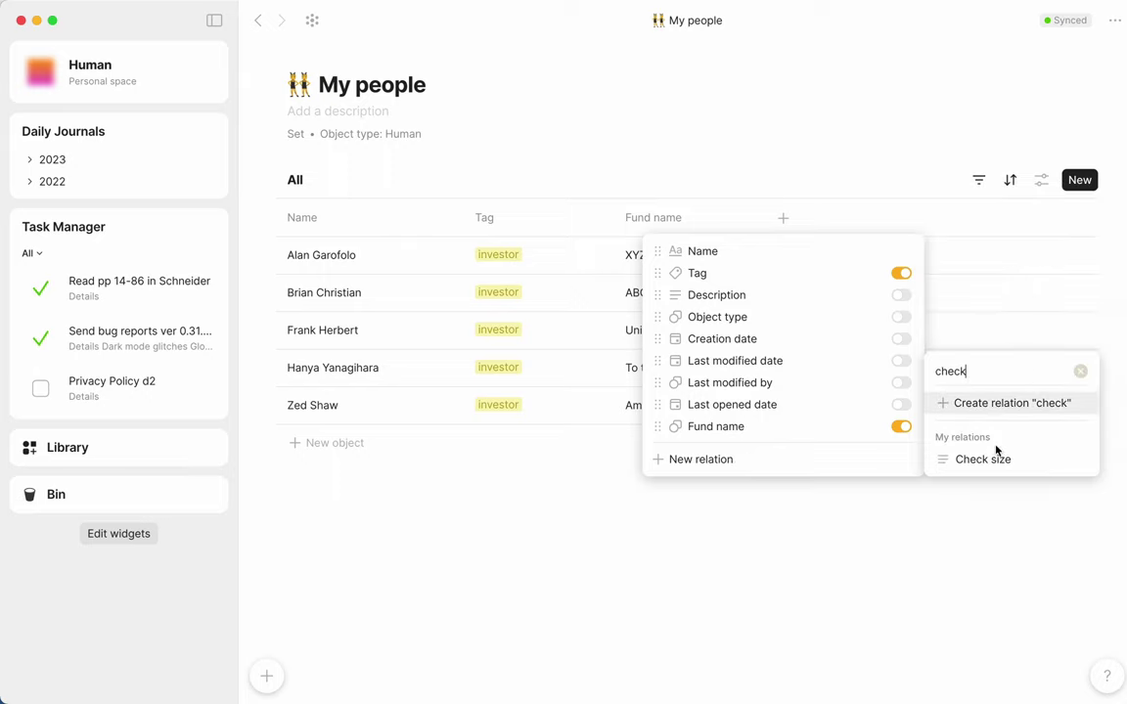
click(978, 458)
click(934, 219)
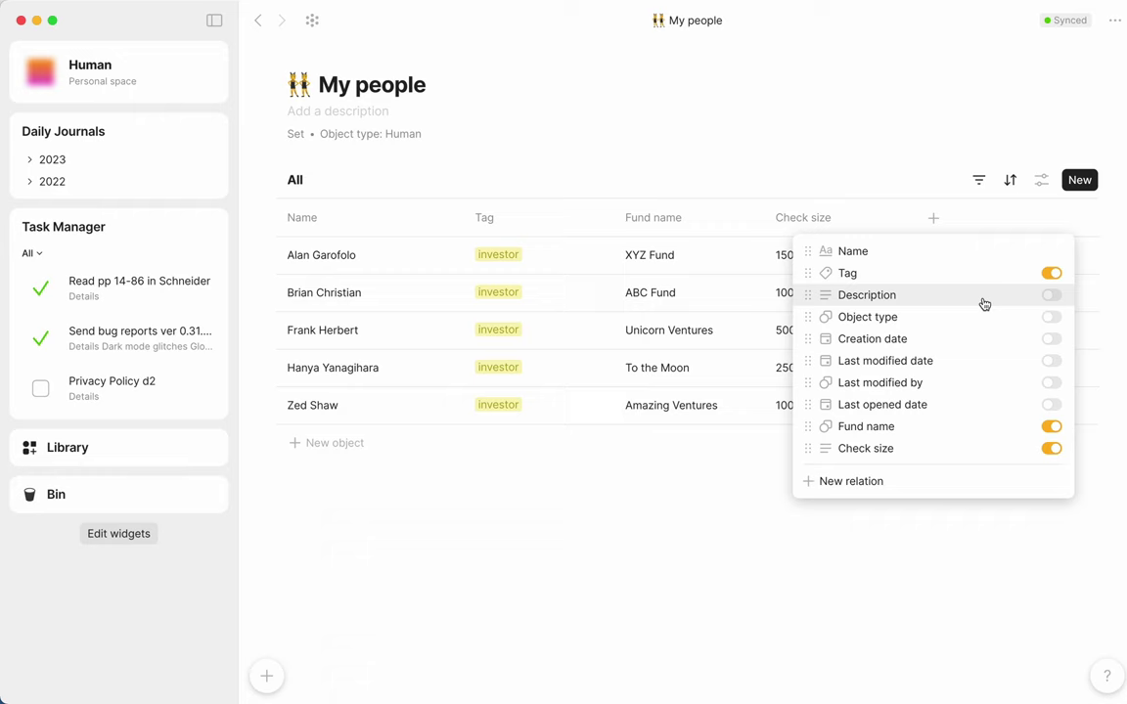
click(916, 483)
text(date)
click(722, 460)
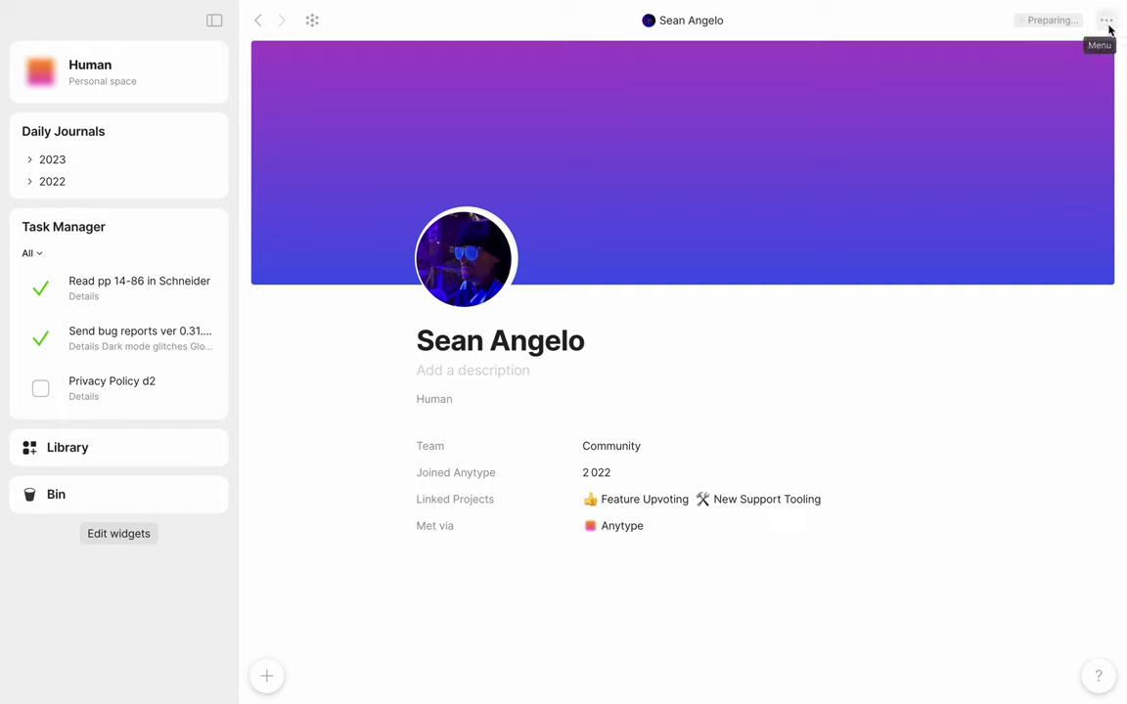
Step: Save the contact's profile as a template titled Colleague, with its profile photo removed
click(1105, 22)
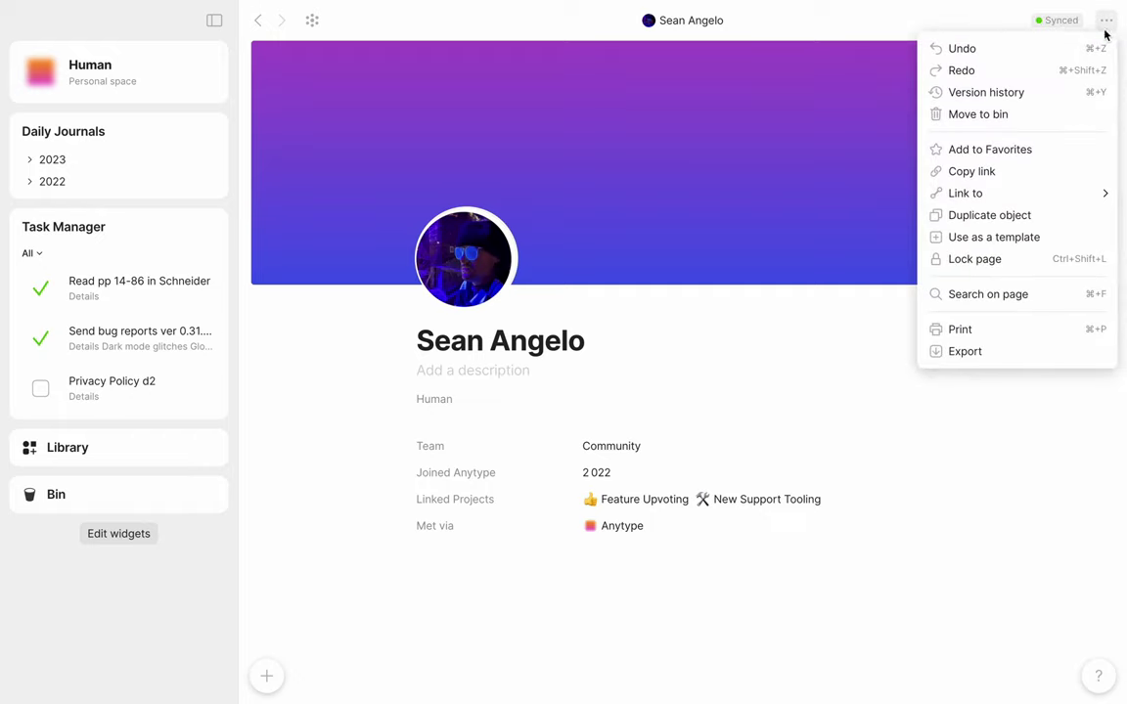
click(1061, 239)
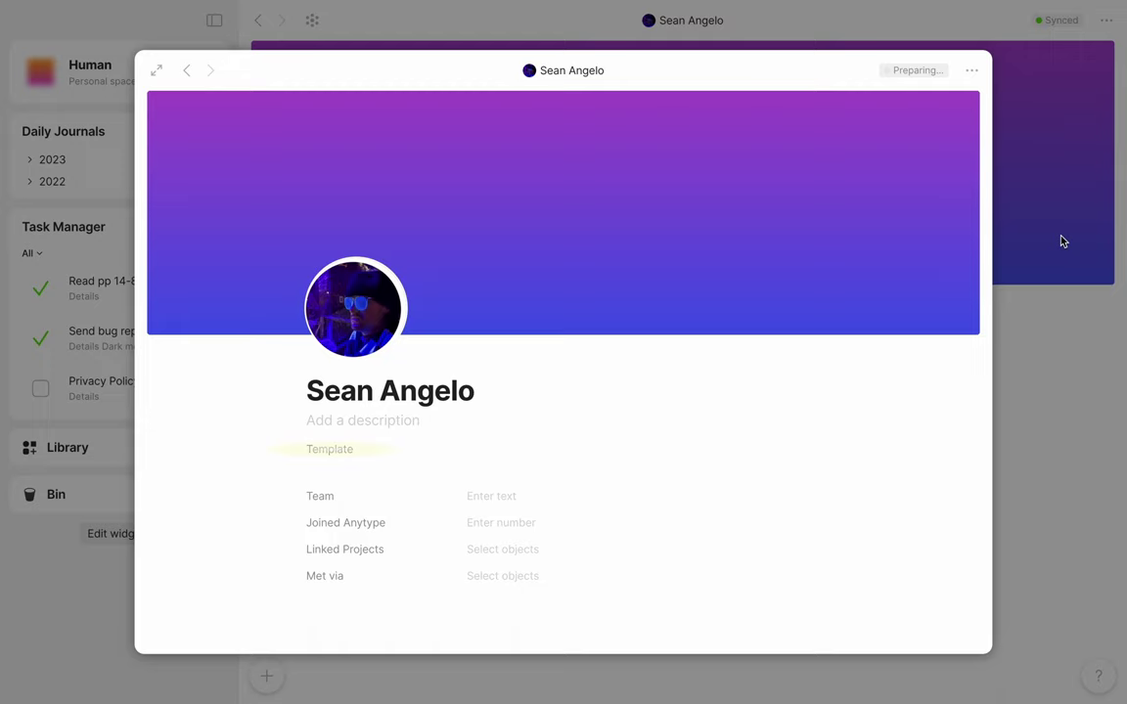
drag(306, 391, 469, 393)
key(BackSpace)
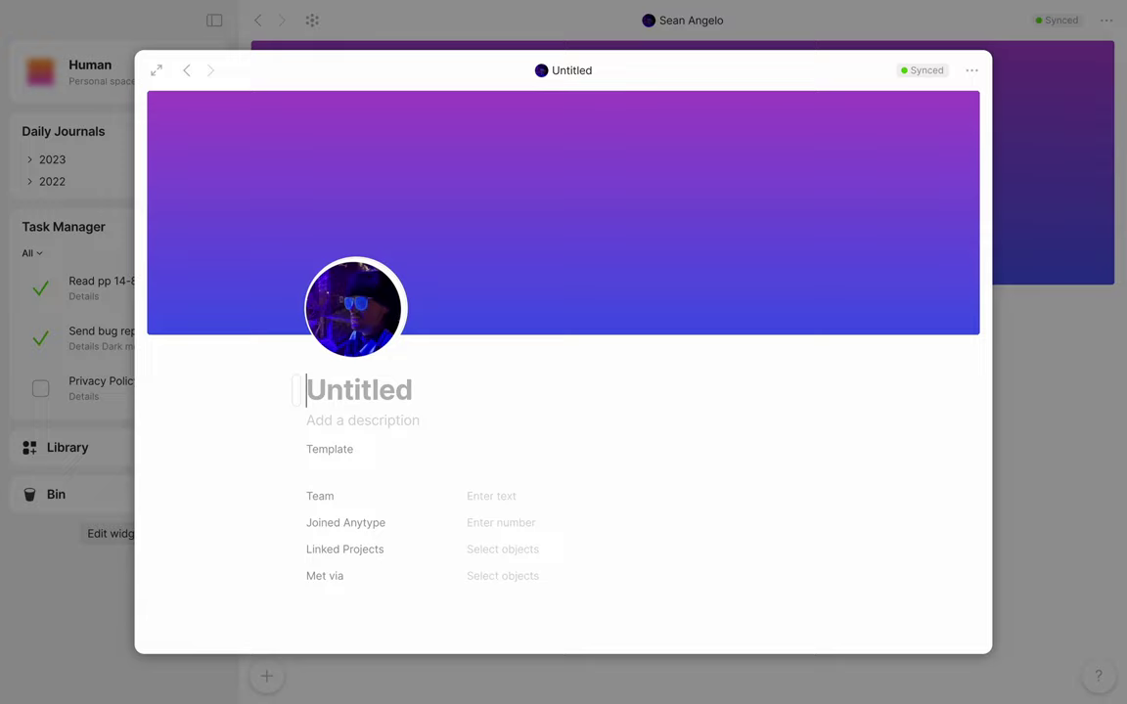
text(Colleague)
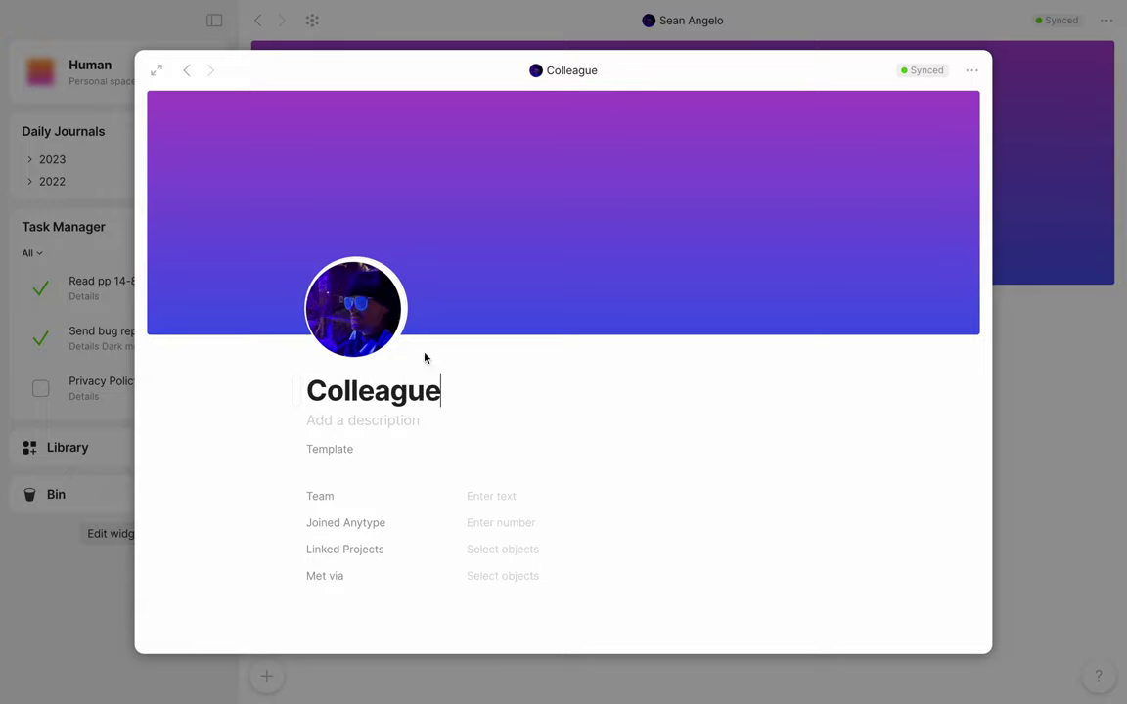
click(352, 338)
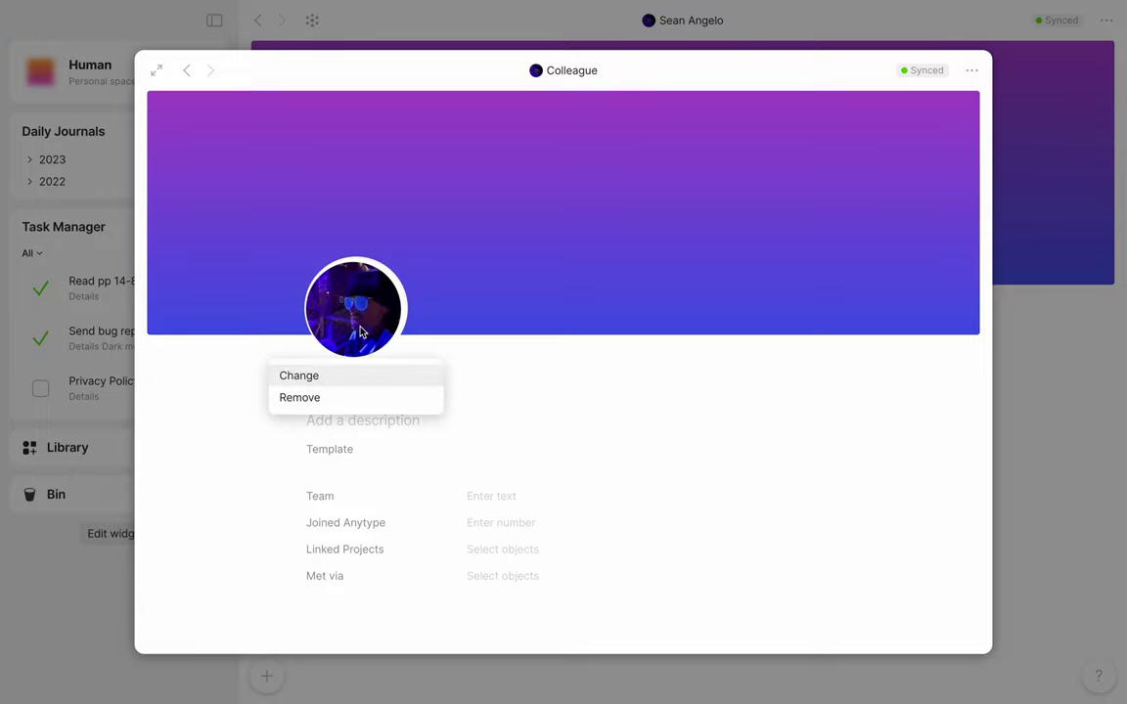
click(355, 397)
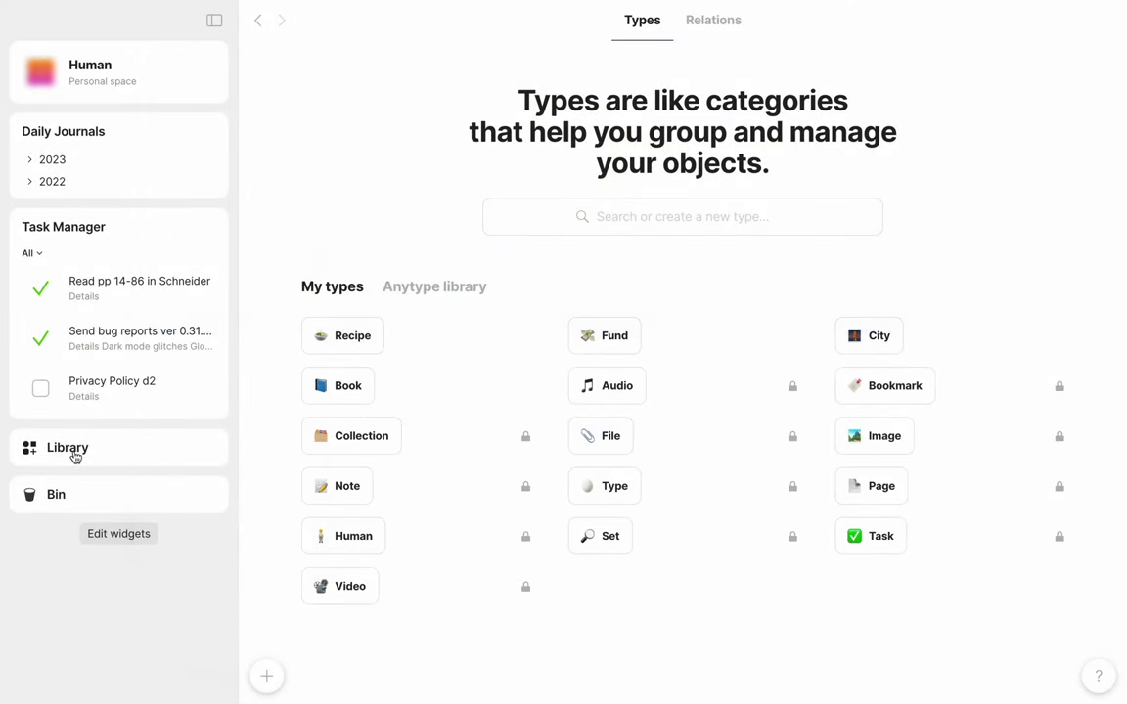
Step: Browse the Human type's Colleague, Investor and Friend templates, then start a new empty object
mouse_move(383, 402)
click(345, 536)
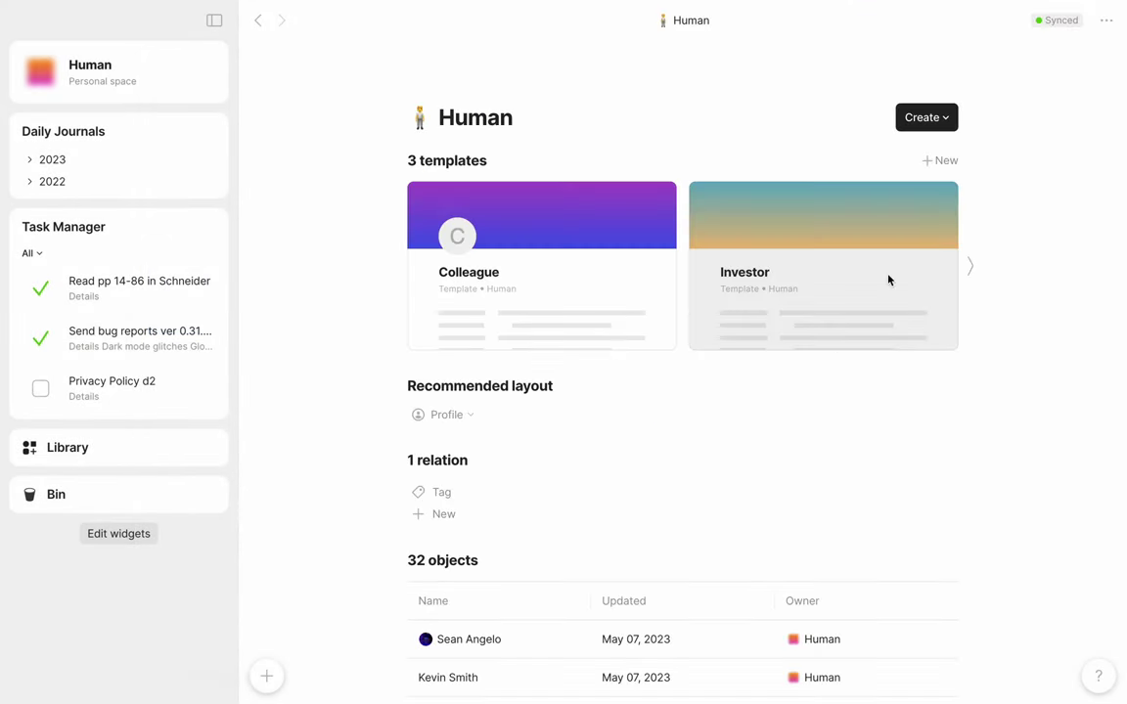
click(969, 267)
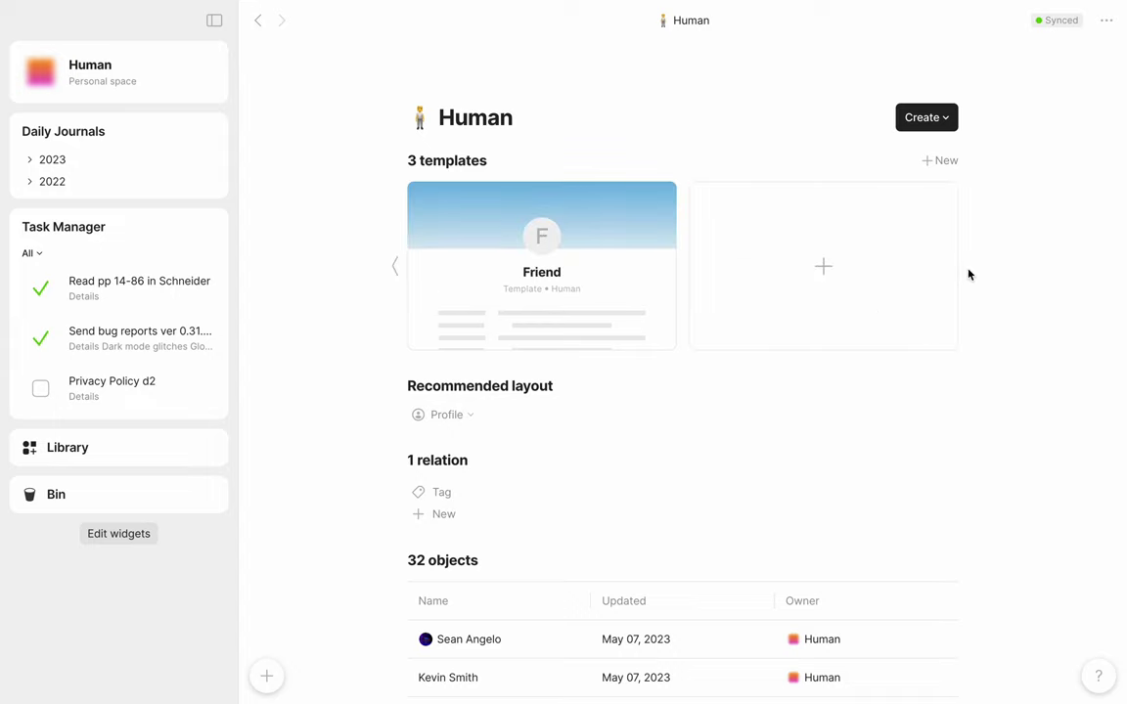
click(396, 266)
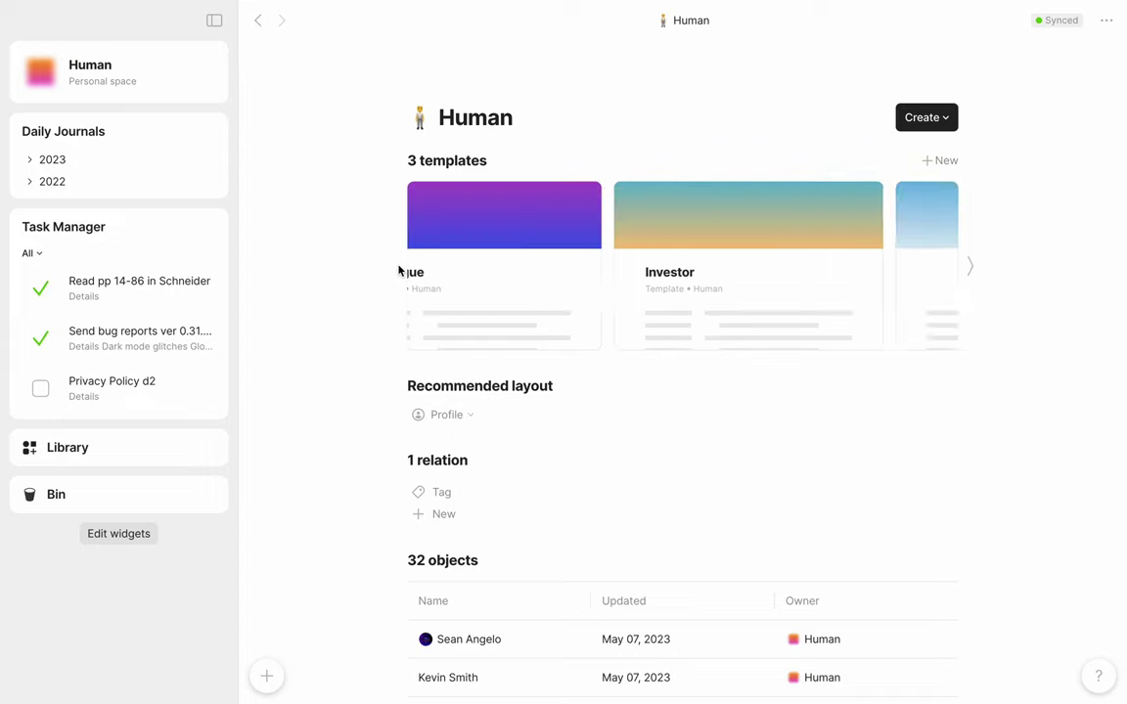
click(267, 673)
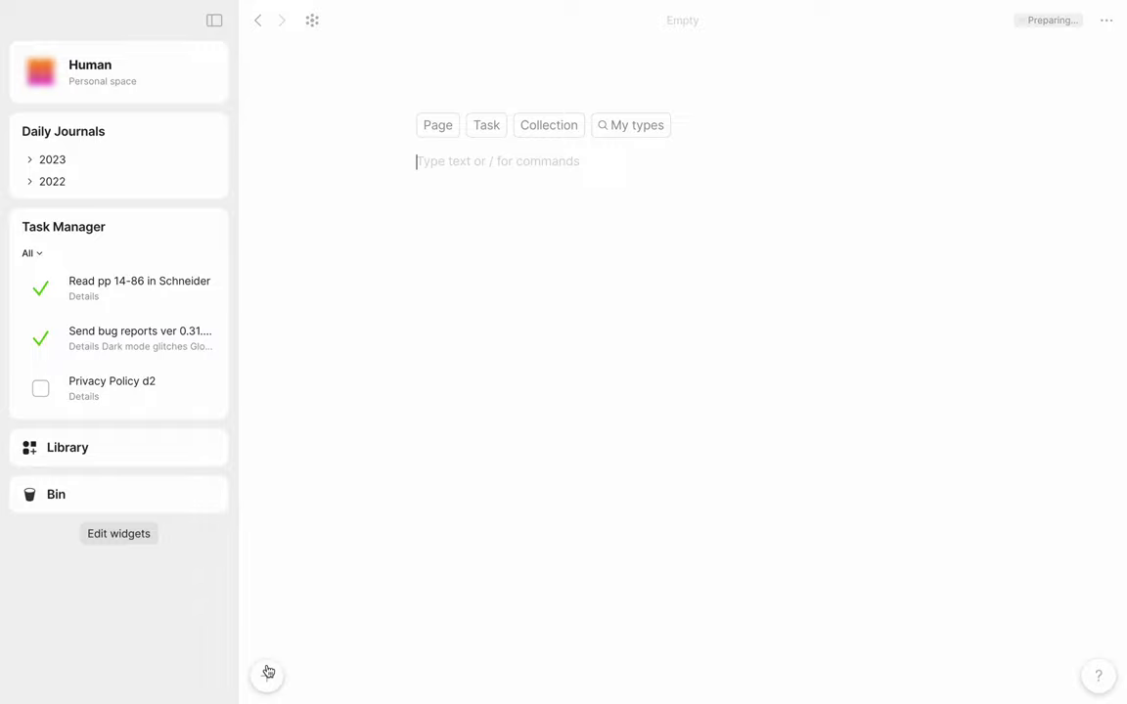
Step: Create the new object as a Human using the Friend template
key(Tab)
key(Tab)
key(Tab)
key(Tab)
key(Return)
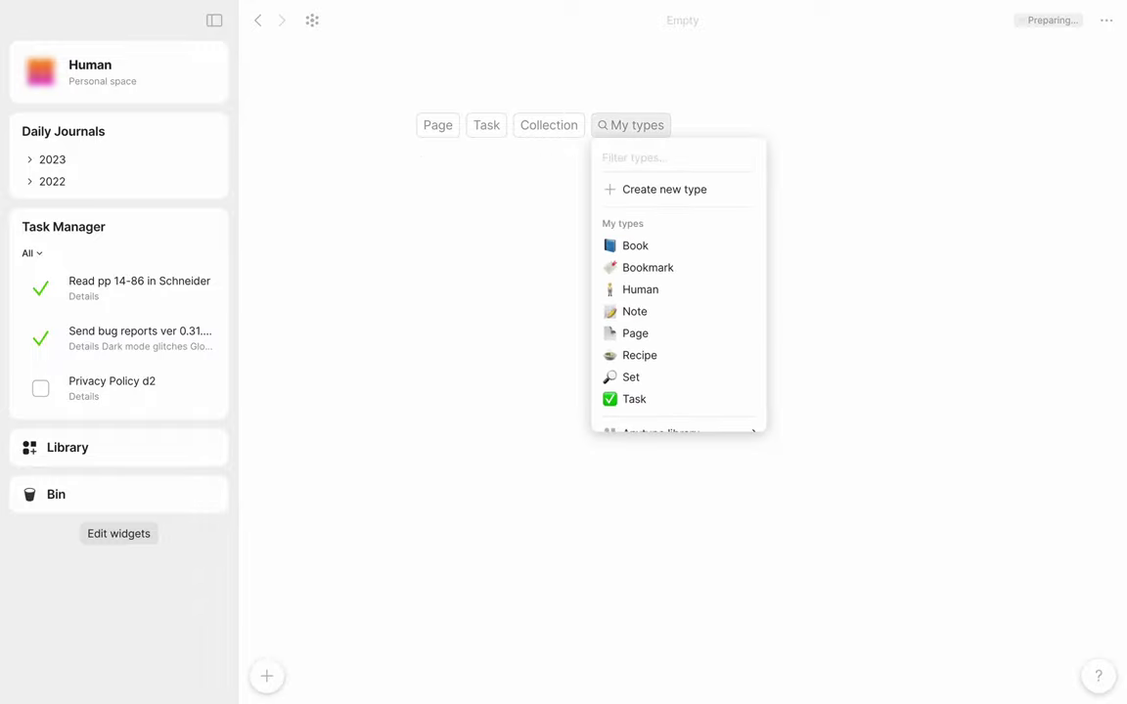
key(Down)
key(Down)
key(Down)
key(Down)
key(Return)
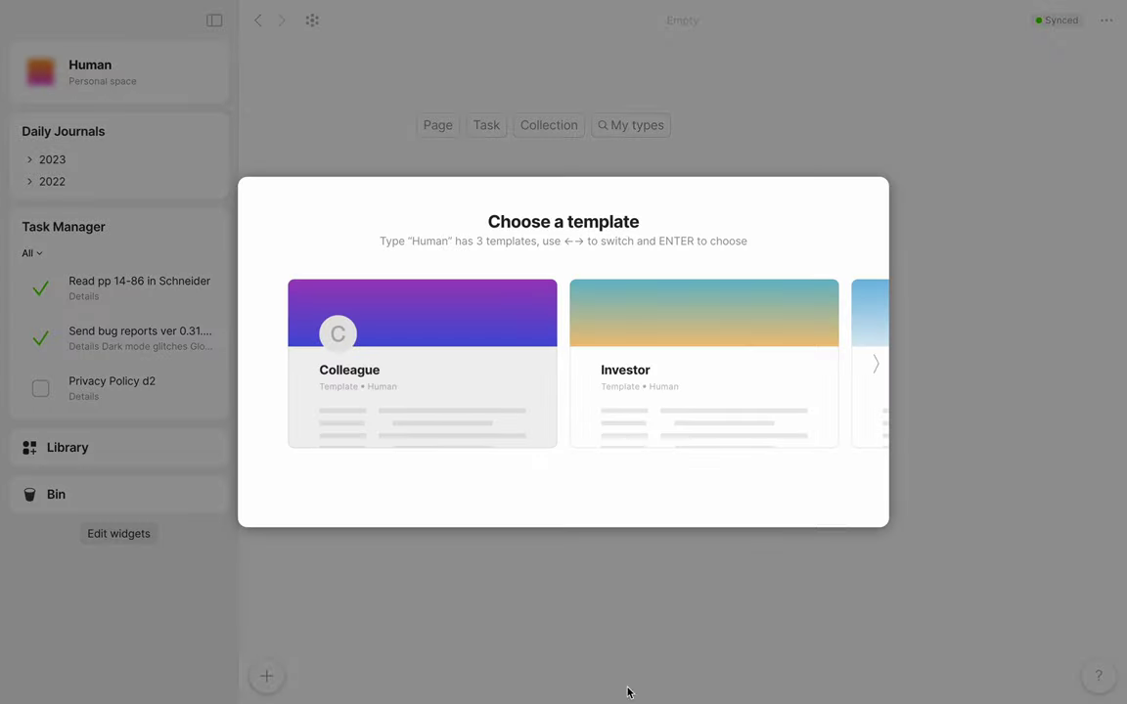
click(875, 364)
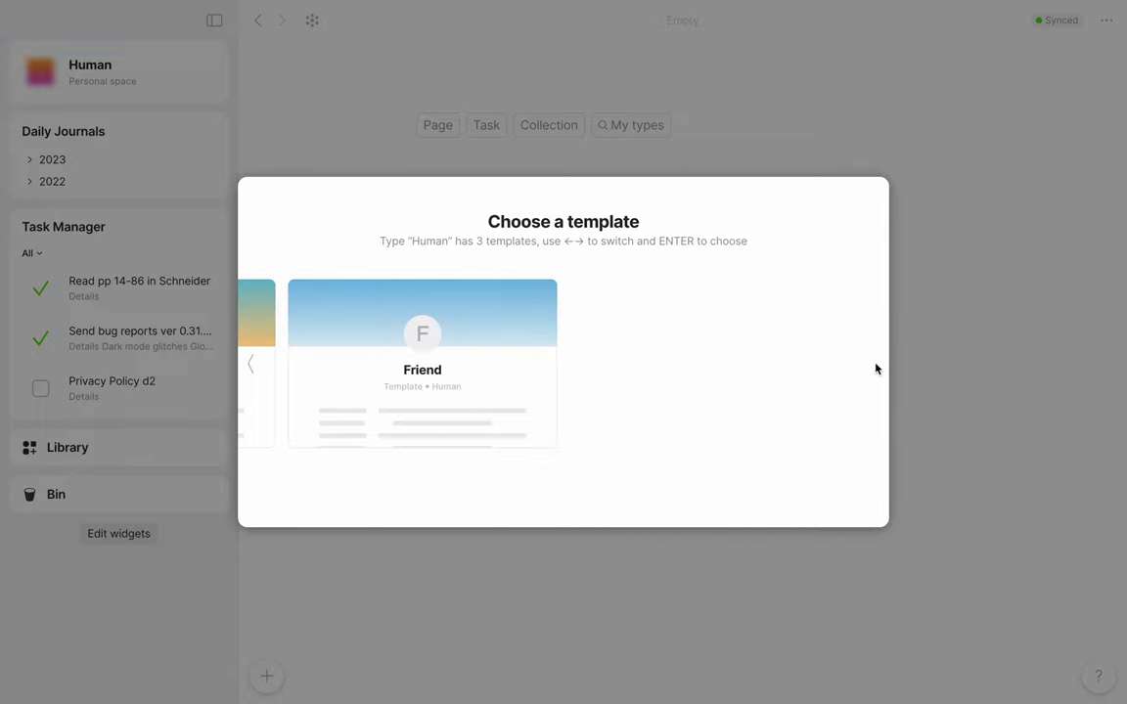
click(380, 382)
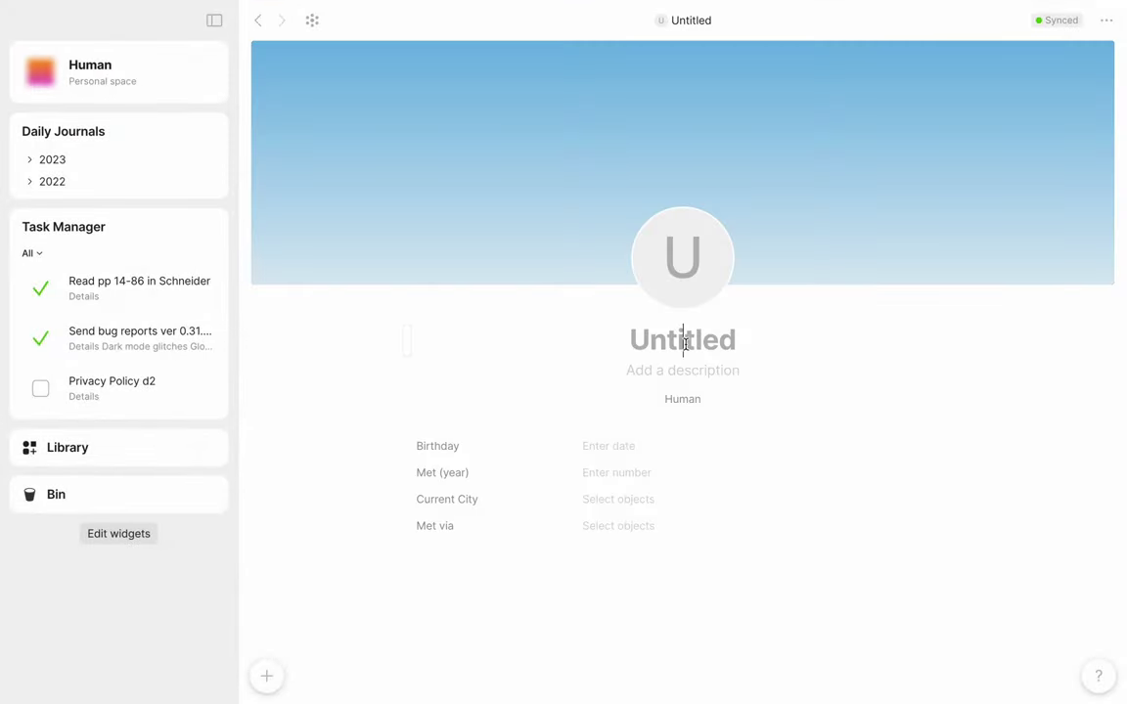
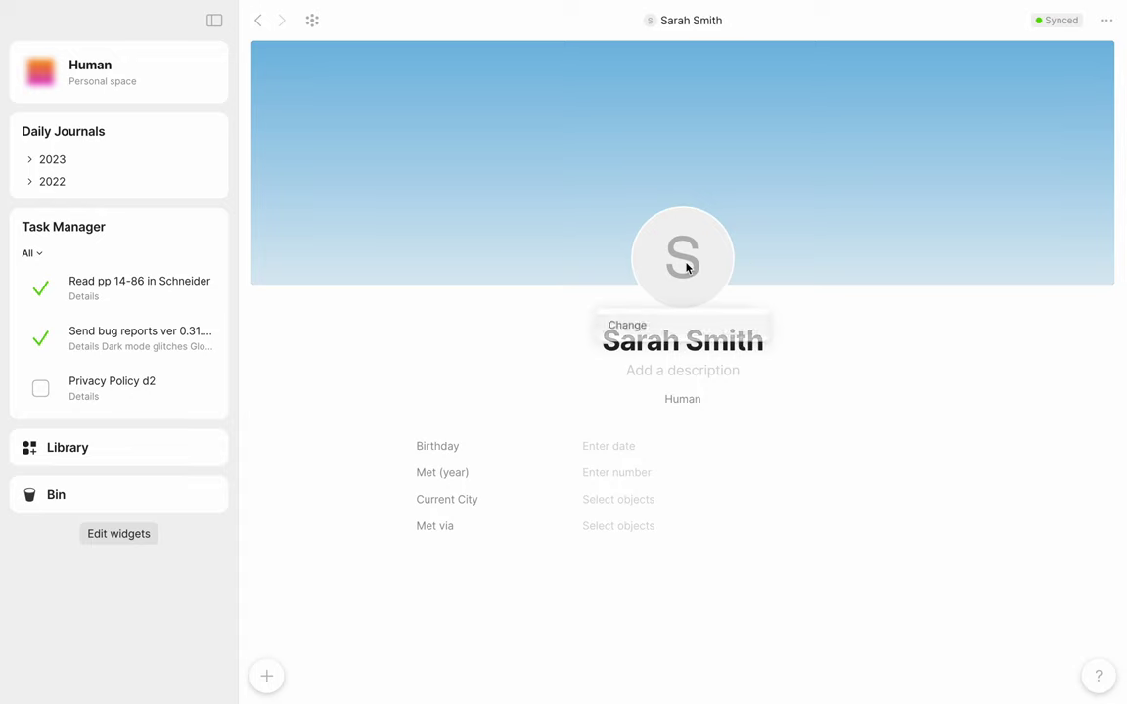
Step: Title the contact with their full name, give it a profile photo, and start the Birthday field
click(678, 328)
click(598, 446)
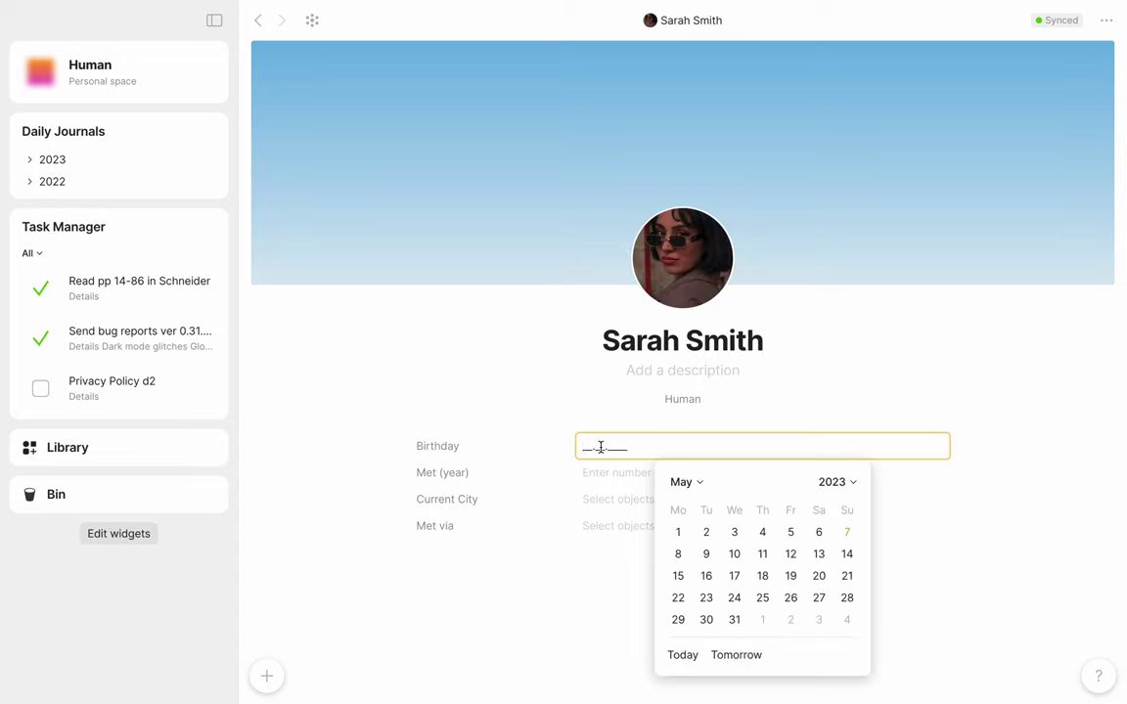